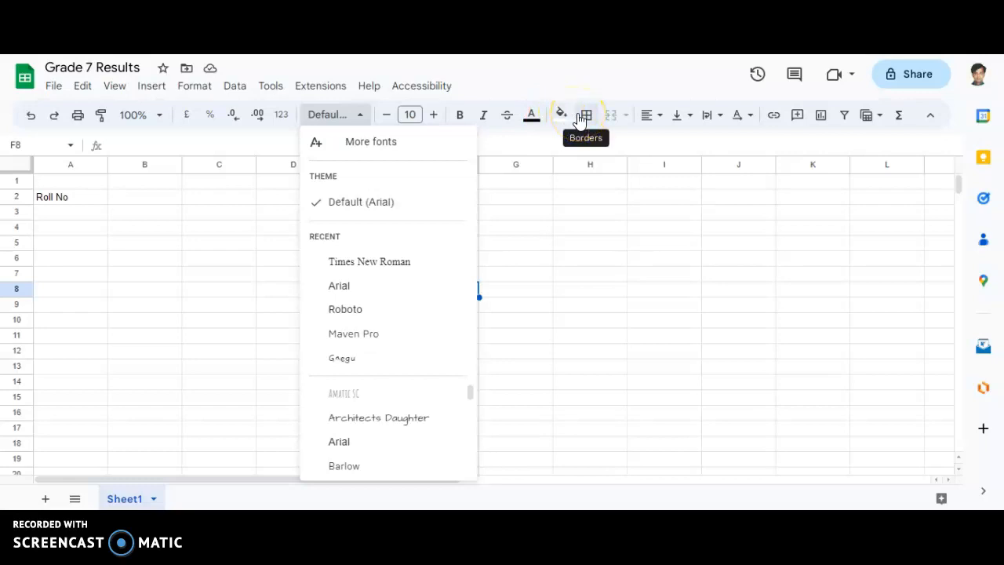
# Enter the column headers Name, English and Hindi in cells B2 to D2, beside the Roll No header.
pyautogui.click(140, 297)
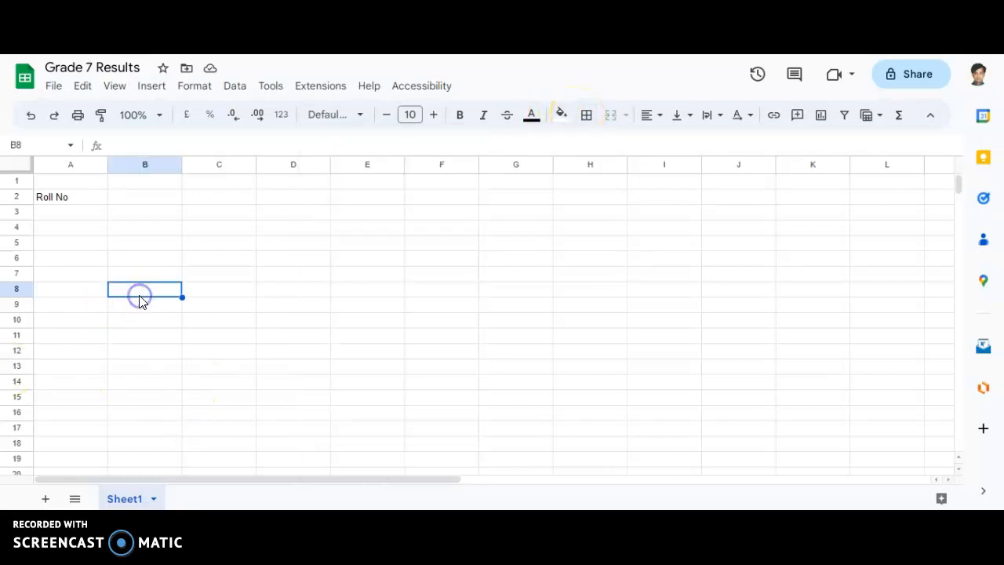
pyautogui.click(137, 200)
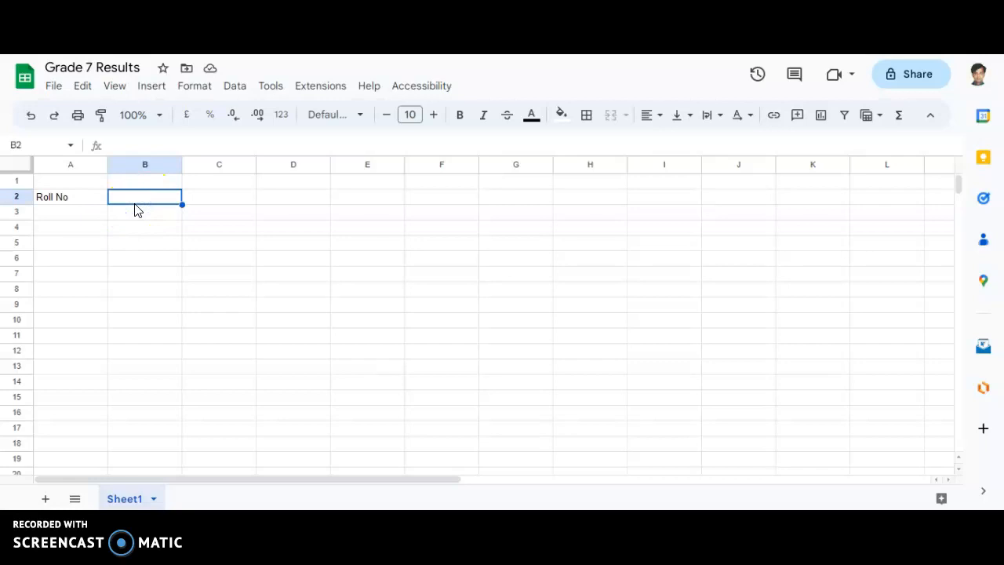
pyautogui.write('Name')
pyautogui.press('Tab')
pyautogui.write('Engl')
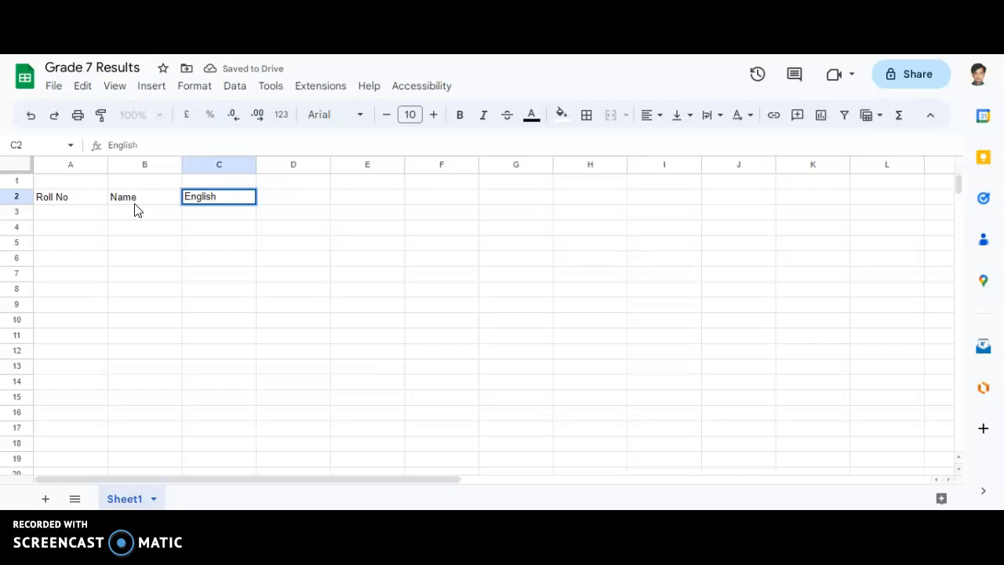
pyautogui.press('Tab')
pyautogui.write('Hindi')
pyautogui.press('Tab')
# Continue the header row with Marathi, Science and Maths in cells E2 to G2.
pyautogui.write('MA')
pyautogui.press('BackSpace')
pyautogui.write('arathi')
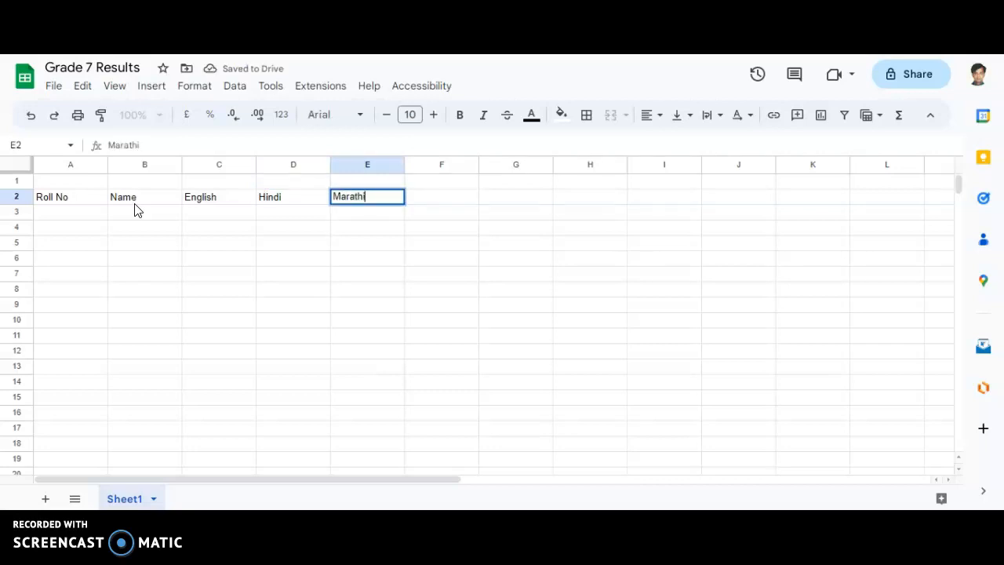
pyautogui.press('Tab')
pyautogui.write('S')
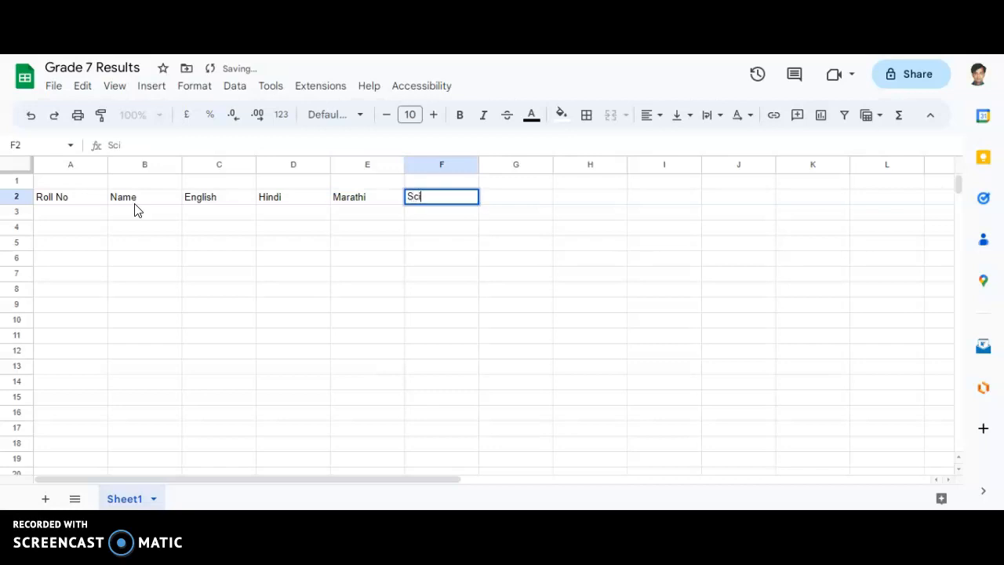
pyautogui.press('Tab')
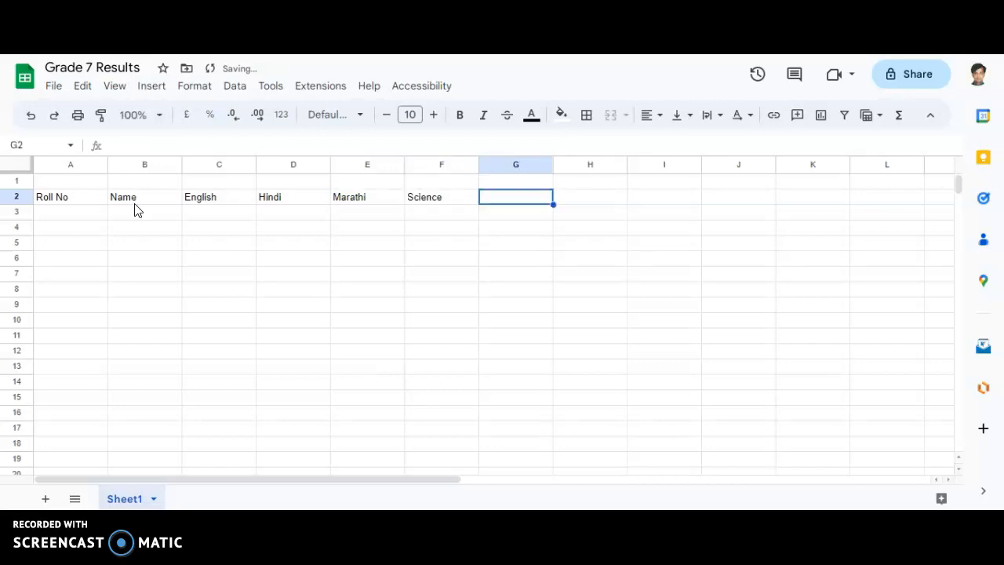
pyautogui.write('Maths')
pyautogui.press('Return')
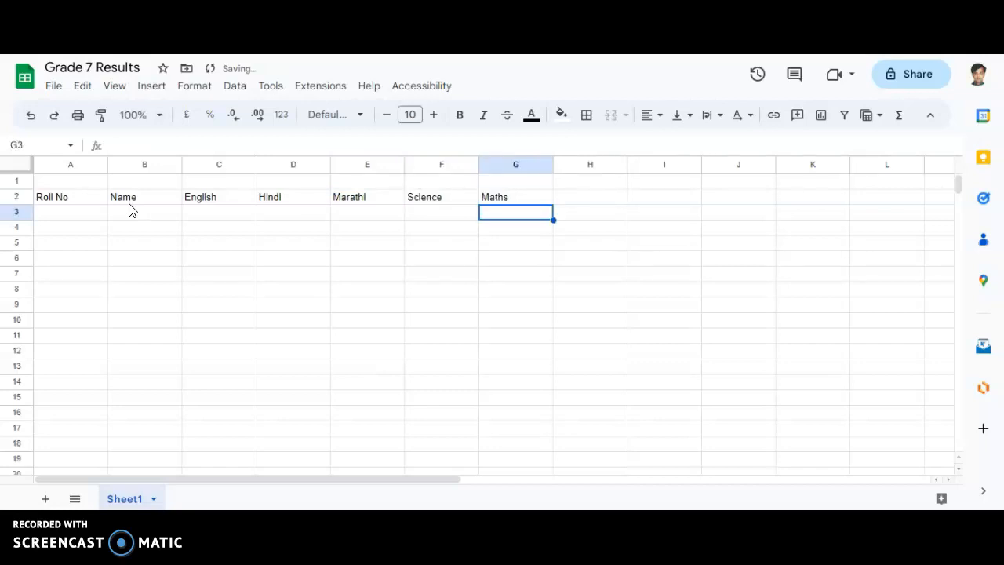
# Fill the Roll No column with the numbers 1 to 5 in cells A3 to A7.
pyautogui.moveTo(87, 201); pyautogui.dragTo(513, 203)
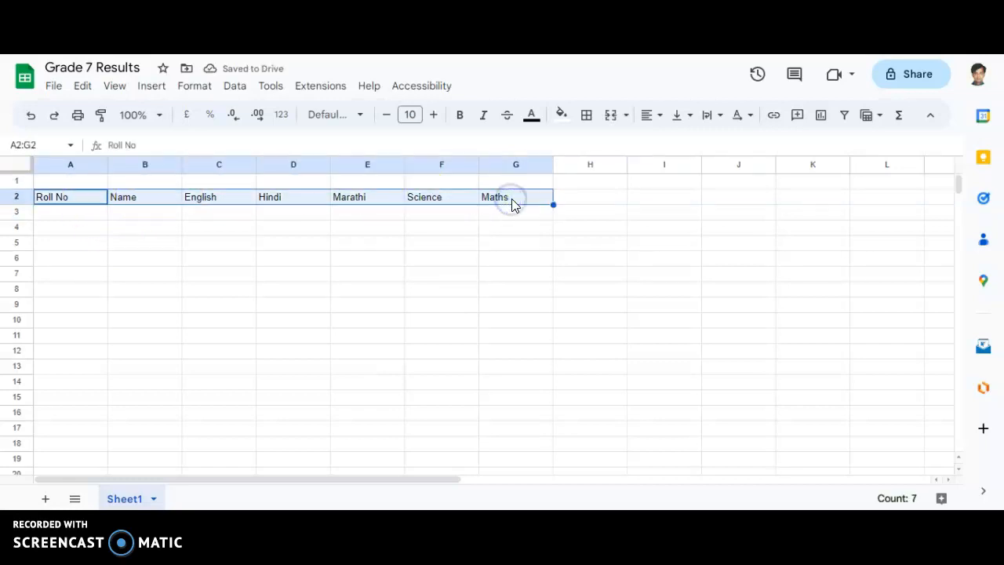
pyautogui.click(98, 203)
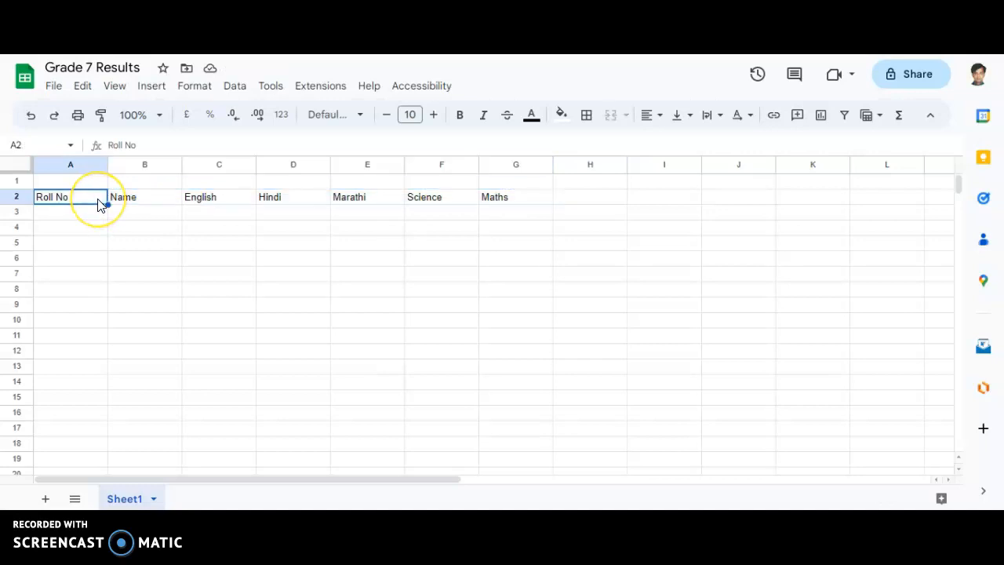
pyautogui.click(99, 214)
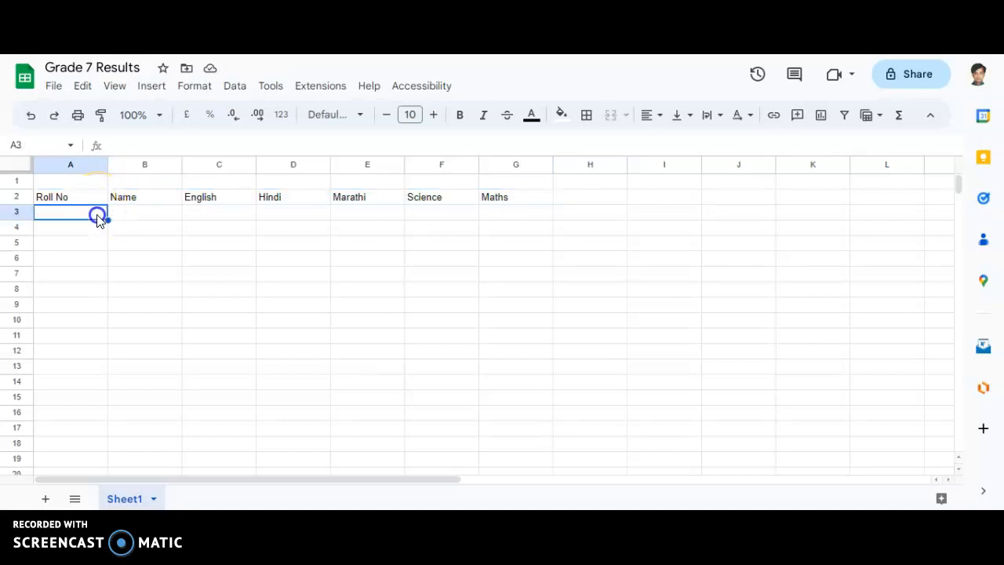
pyautogui.write('1')
pyautogui.press('Return')
pyautogui.write('2')
pyautogui.press('Return')
pyautogui.write('3')
pyautogui.press('Return')
pyautogui.write('4')
pyautogui.press('Return')
pyautogui.write('5')
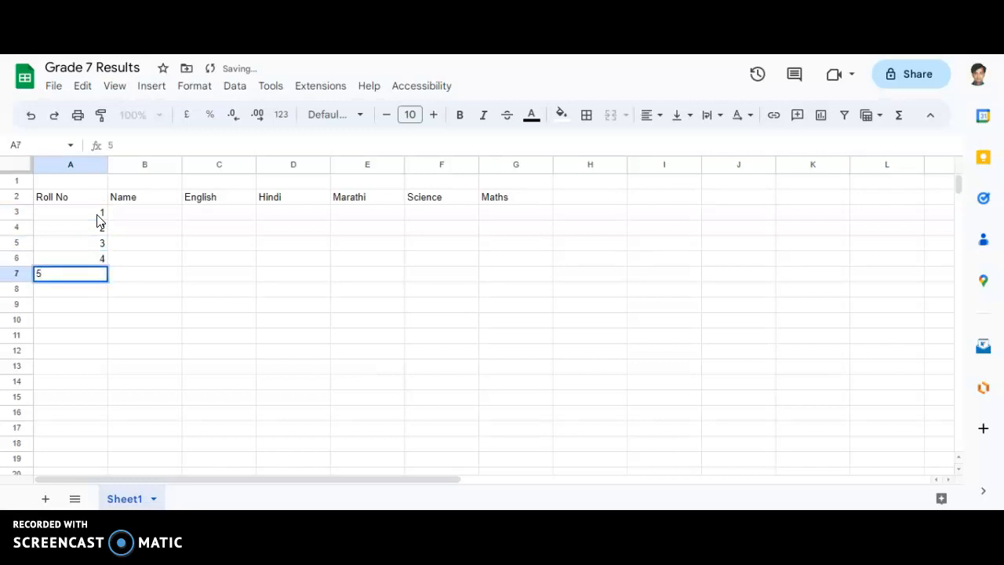
pyautogui.press('Return')
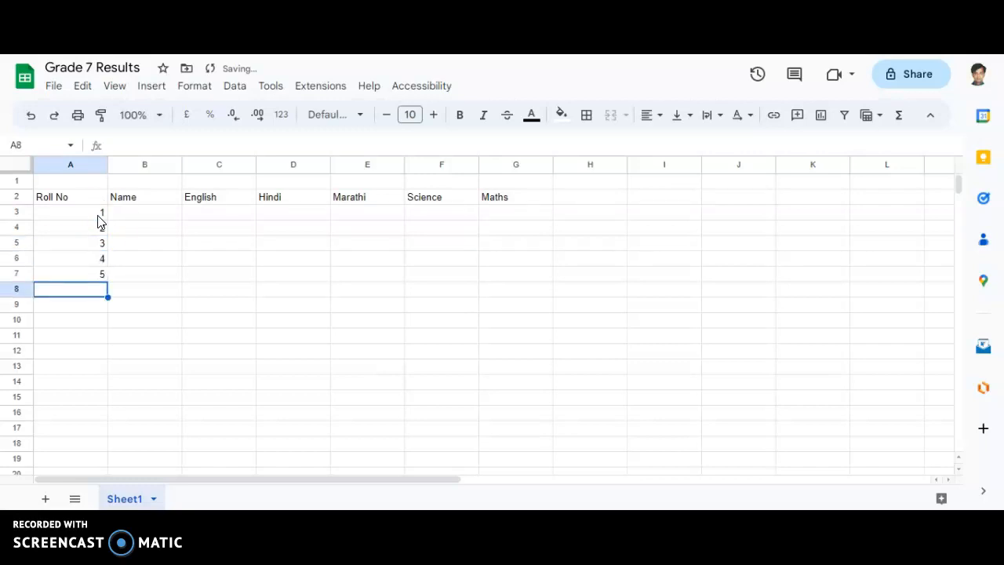
# Fill the Name column with the entries A, B, C, D and E in cells B3 to B7.
pyautogui.click(126, 215)
pyautogui.write('A')
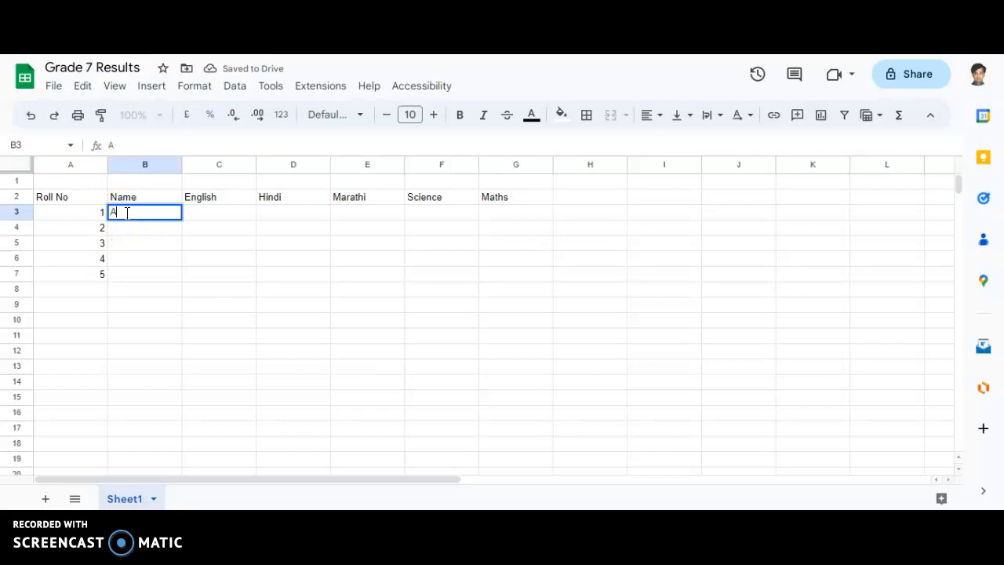
pyautogui.press('Return')
pyautogui.write('B')
pyautogui.press('Return')
pyautogui.write('D')
pyautogui.press('Return')
pyautogui.press('Up')
pyautogui.write('C')
pyautogui.press('Return')
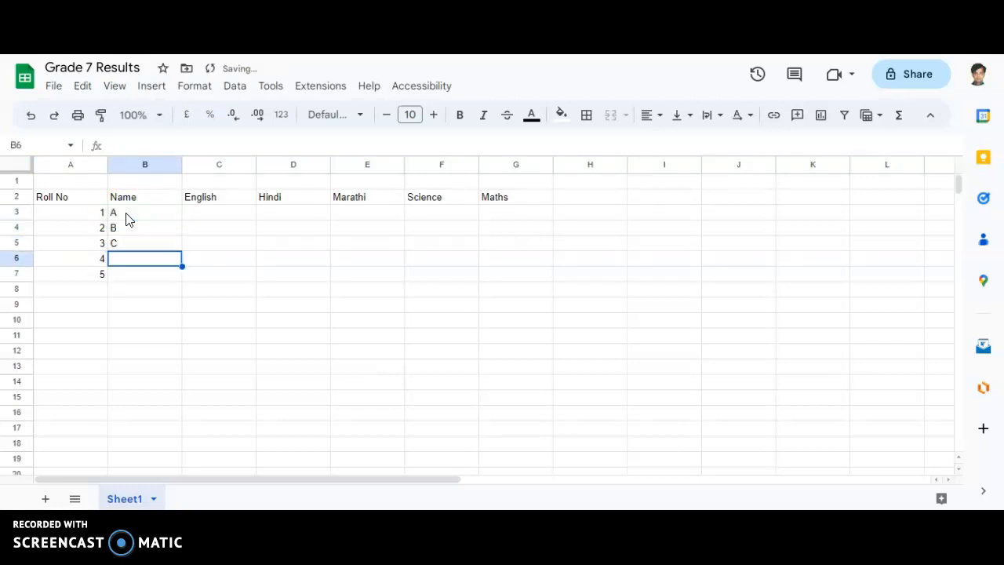
pyautogui.write('D')
pyautogui.press('Return')
pyautogui.write('E')
pyautogui.press('Return')
# Enter the English marks 65, 75, 67, 66 and 45 in cells C3 to C7.
pyautogui.click(220, 215)
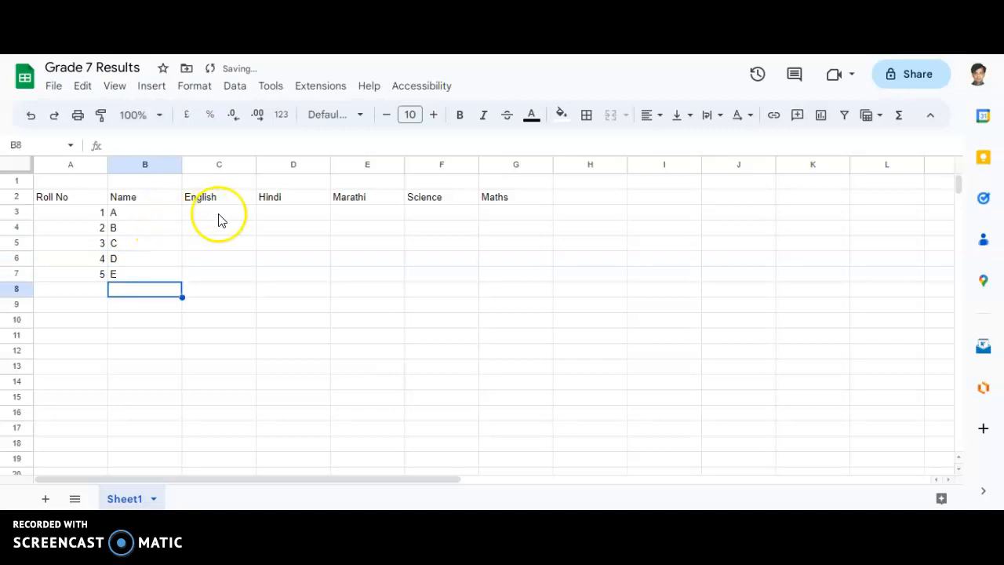
pyautogui.write('65')
pyautogui.press('Return')
pyautogui.write('75')
pyautogui.press('Return')
pyautogui.write('6')
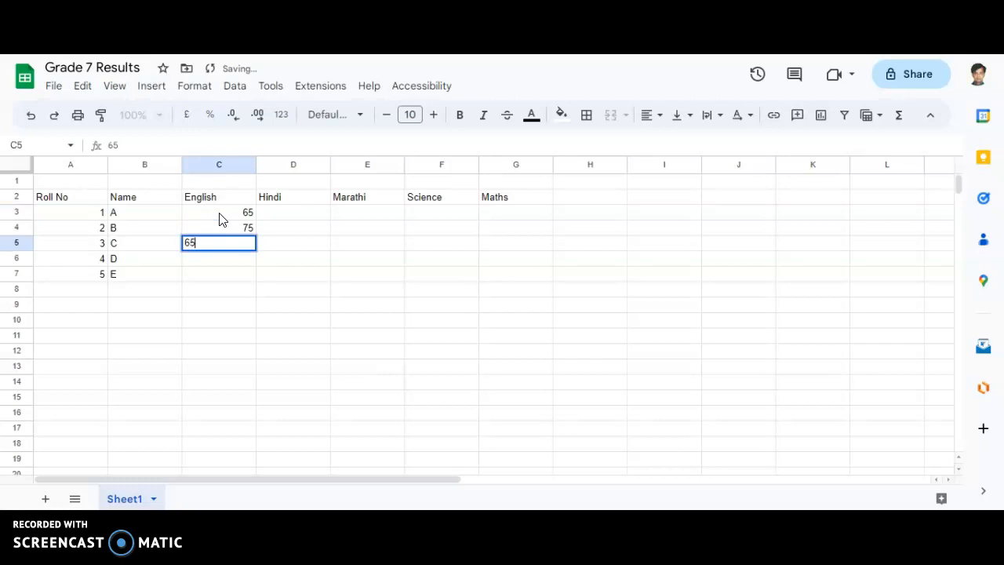
pyautogui.write('7')
pyautogui.press('Return')
pyautogui.write('66')
pyautogui.press('Return')
pyautogui.write('45')
pyautogui.press('Return')
# Enter the Hindi marks 65, 78, 84, 51 and 65 in cells D3 to D7.
pyautogui.click(279, 208)
pyautogui.write('65')
pyautogui.press('Return')
pyautogui.write('78')
pyautogui.press('Return')
pyautogui.write('8')
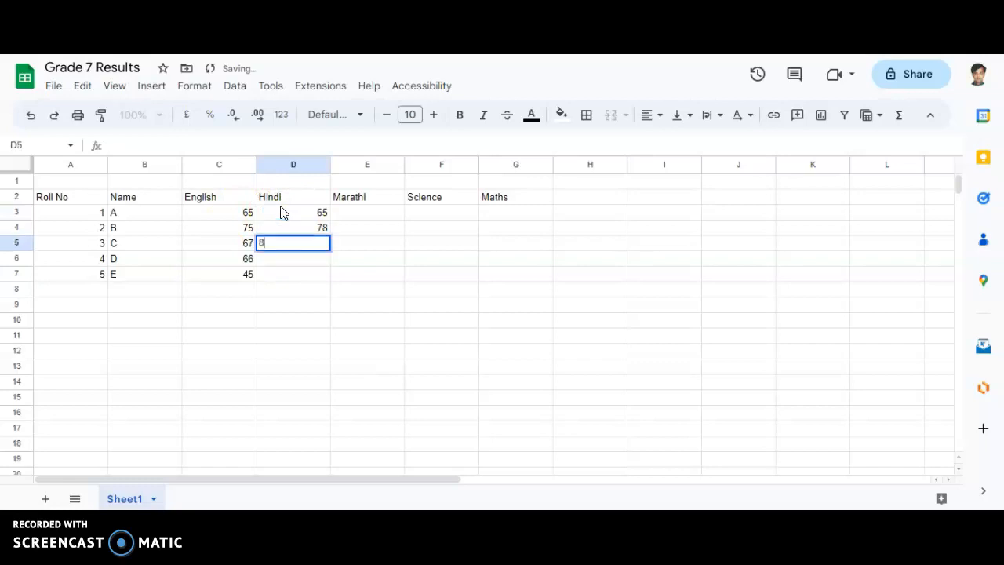
pyautogui.write('4')
pyautogui.press('Return')
pyautogui.write('51')
pyautogui.press('Return')
pyautogui.write('65')
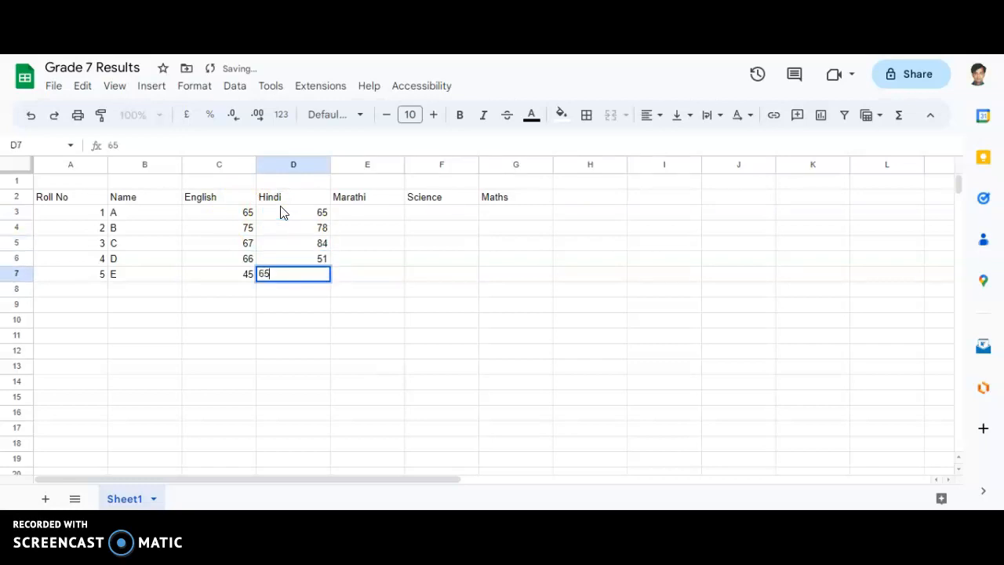
pyautogui.press('Return')
# Enter the Marathi marks 58, 54, 65, 72 and 71 in cells E3 to E7.
pyautogui.click(352, 202)
pyautogui.click(352, 212)
pyautogui.write('58')
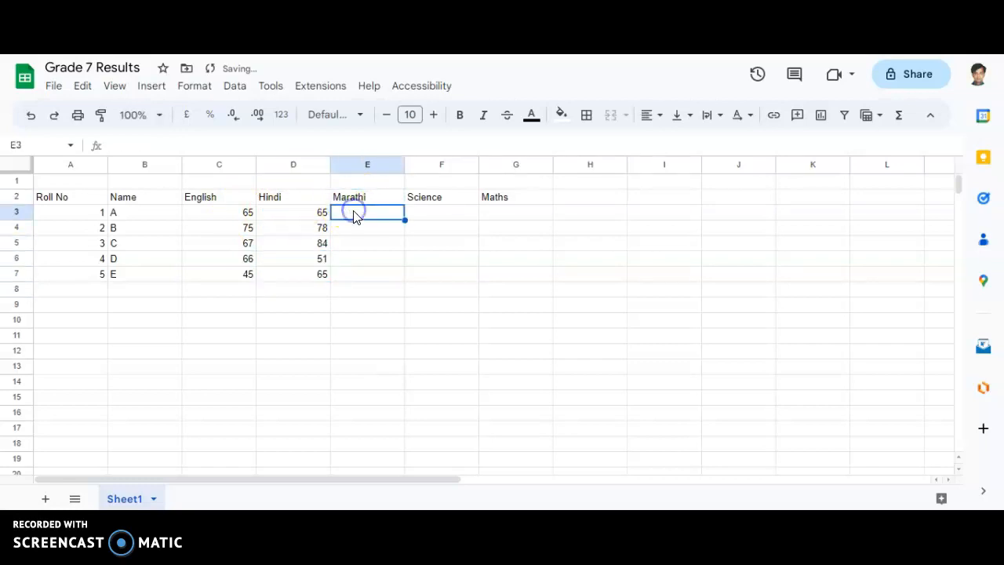
pyautogui.press('Return')
pyautogui.write('54')
pyautogui.press('Return')
pyautogui.write('65')
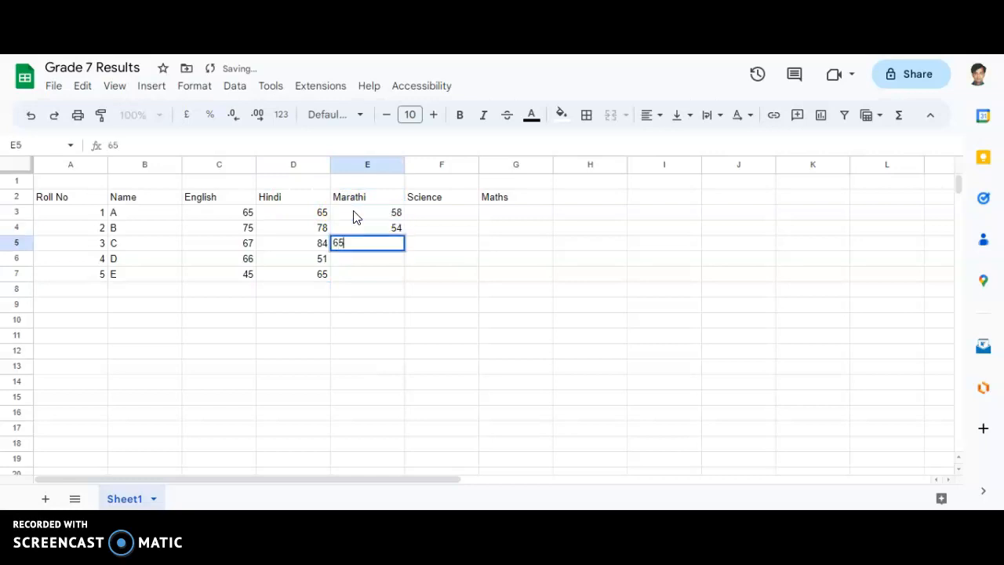
pyautogui.press('Return')
pyautogui.write('72')
pyautogui.press('Return')
pyautogui.write('71')
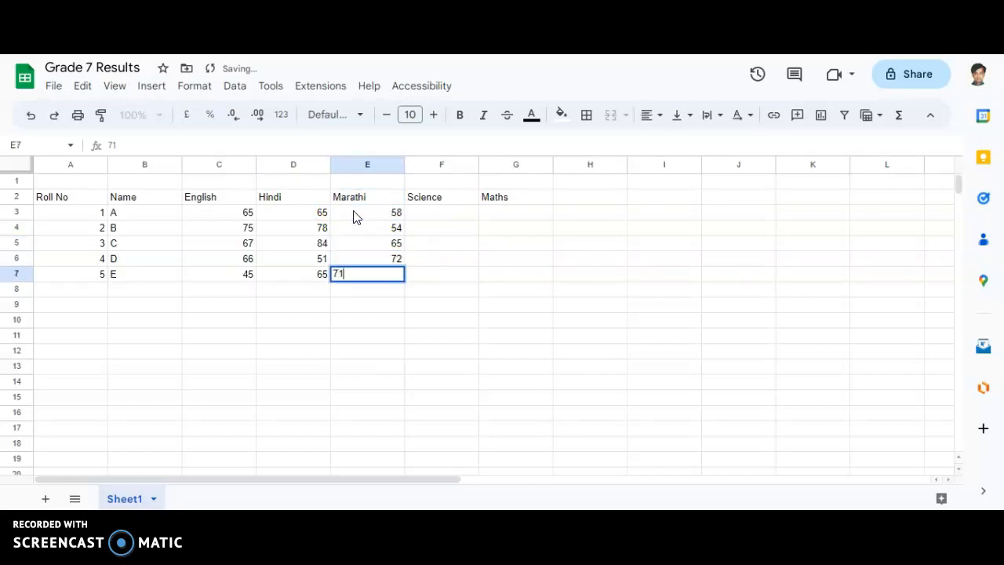
pyautogui.press('Return')
# Enter the Science marks 84, 85, 87, 51 and 45 in cells F3 to F7.
pyautogui.click(458, 206)
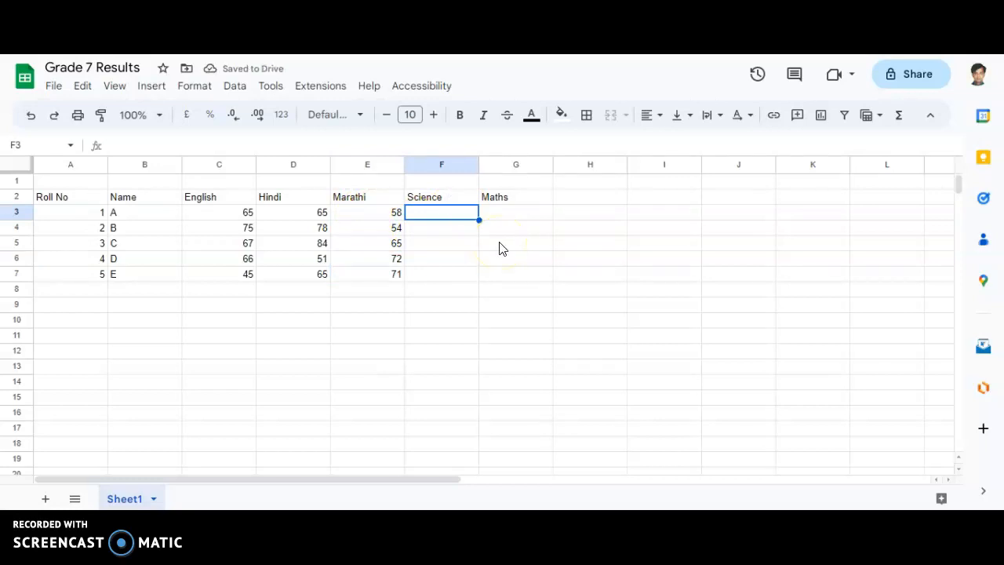
pyautogui.click(440, 217)
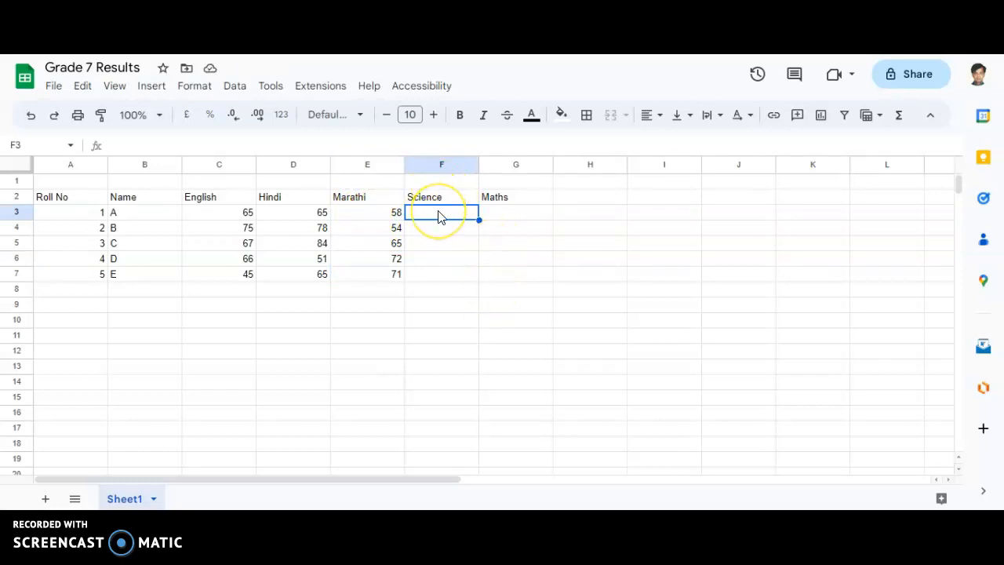
pyautogui.write('84')
pyautogui.press('Return')
pyautogui.write('85')
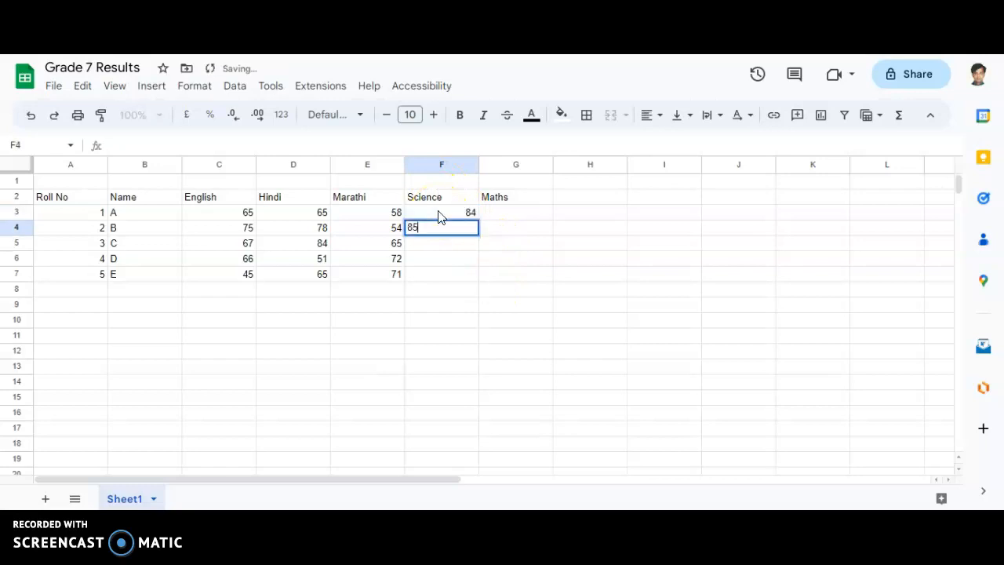
pyautogui.press('Return')
pyautogui.write('87')
pyautogui.press('Return')
pyautogui.write('51')
pyautogui.press('Return')
pyautogui.write('24')
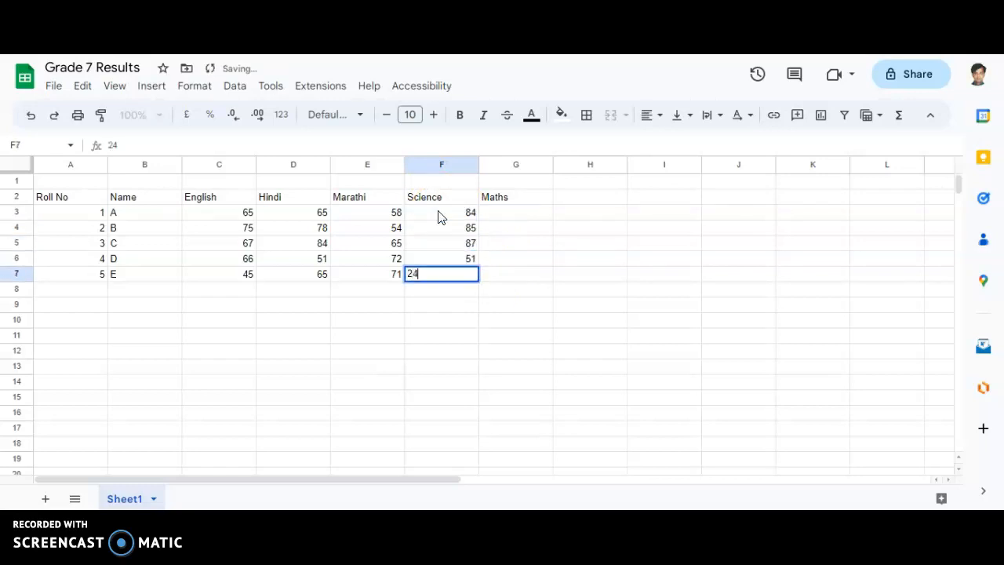
pyautogui.write('5')
pyautogui.press('Return')
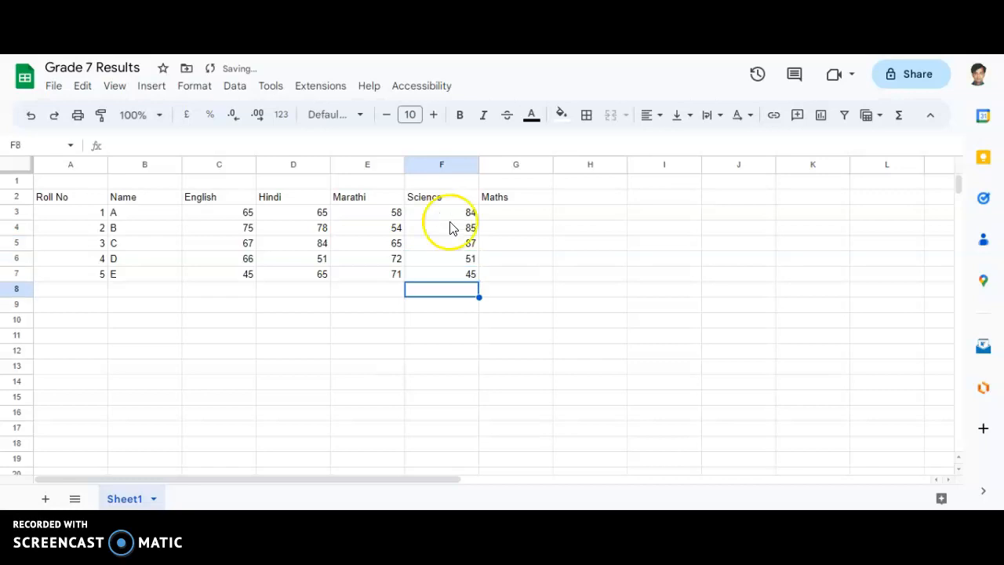
# Enter the Maths marks 56, 54, 65, 65 and 57 in cells G3 to G7.
pyautogui.click(505, 219)
pyautogui.write('56')
pyautogui.press('Return')
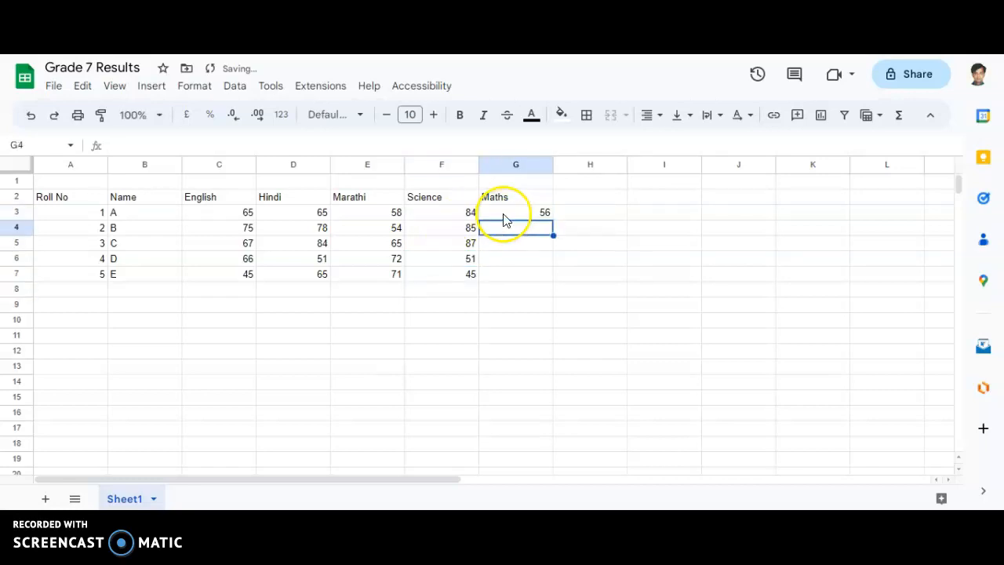
pyautogui.write('454')
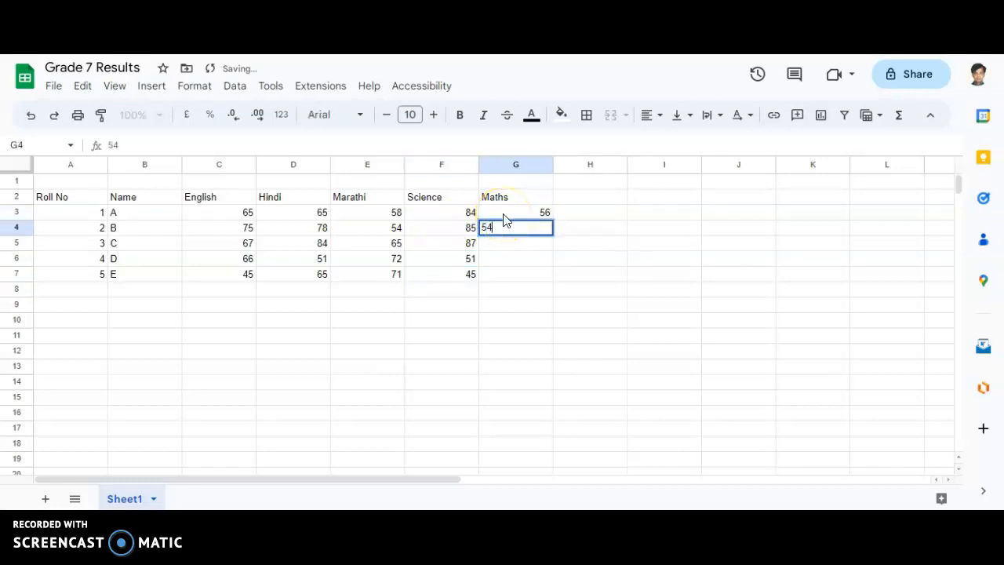
pyautogui.press('Return')
pyautogui.write('65')
pyautogui.press('Return')
pyautogui.write('65')
pyautogui.press('Return')
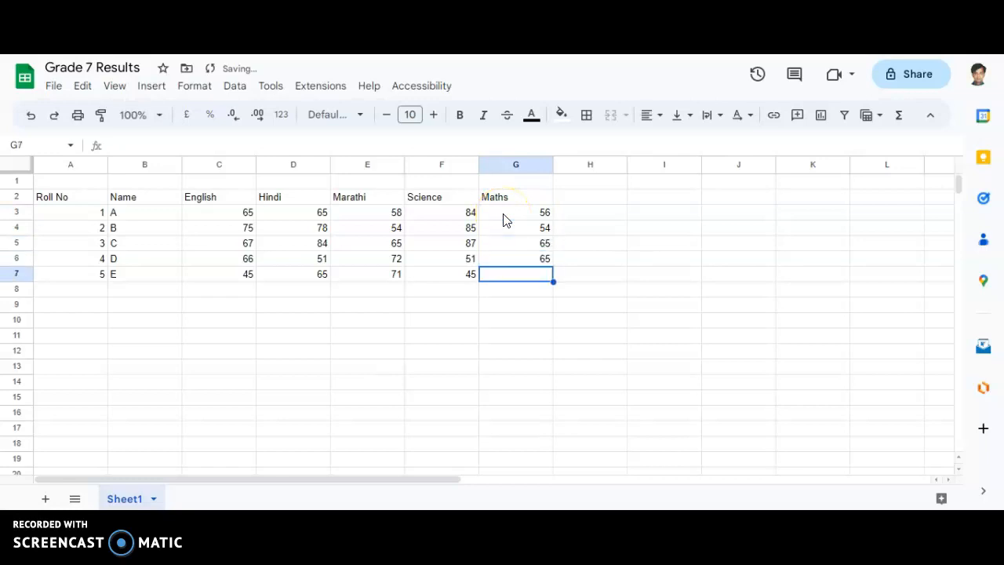
pyautogui.write('57')
pyautogui.press('Return')
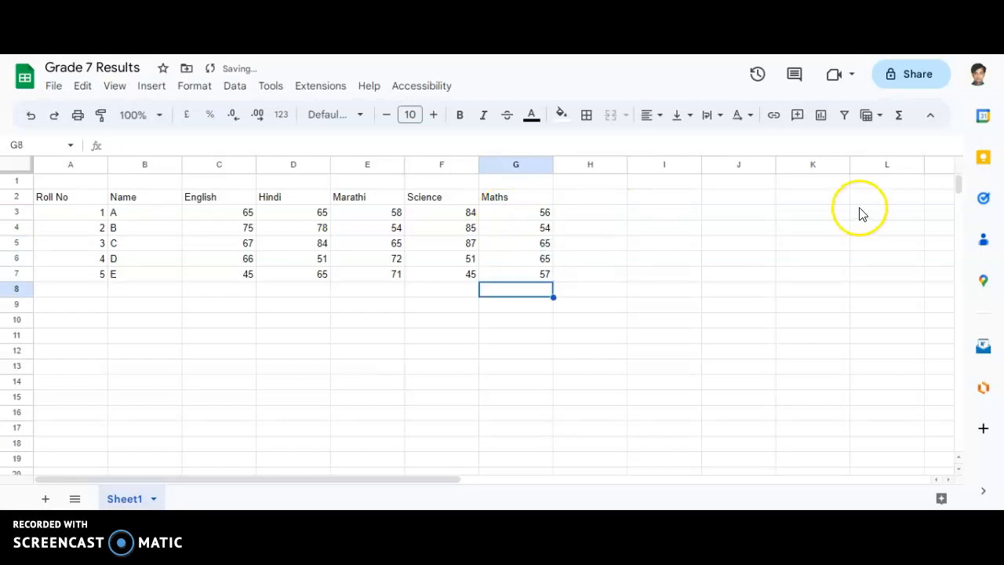
# Add the column header Total in cell H2, after the Maths column.
pyautogui.click(592, 197)
pyautogui.write('T')
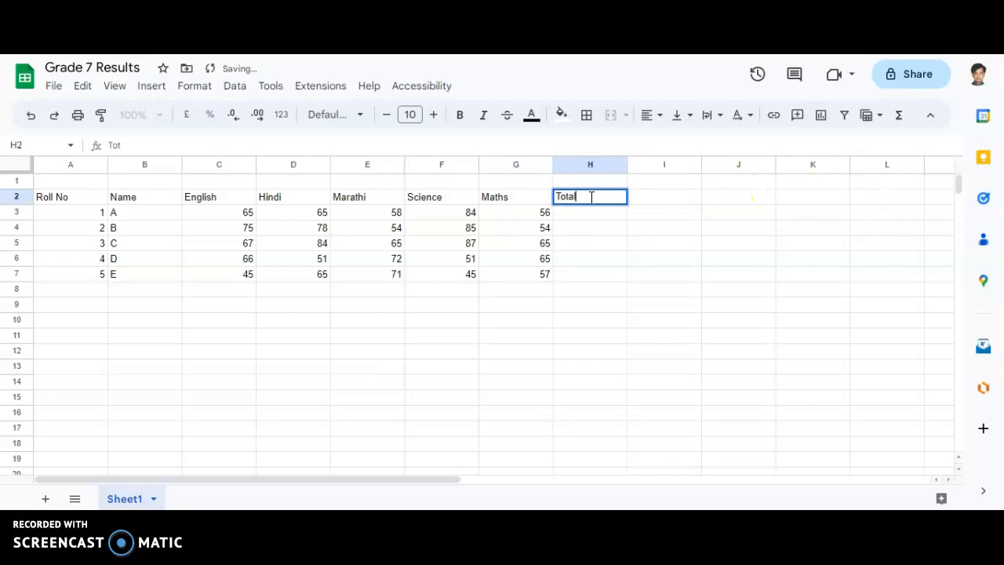
pyautogui.write('otal')
pyautogui.press('Return')
# Calculate the first student's total in H3 with the SUM function over the English to Maths marks (C3 to G3).
pyautogui.click(590, 217)
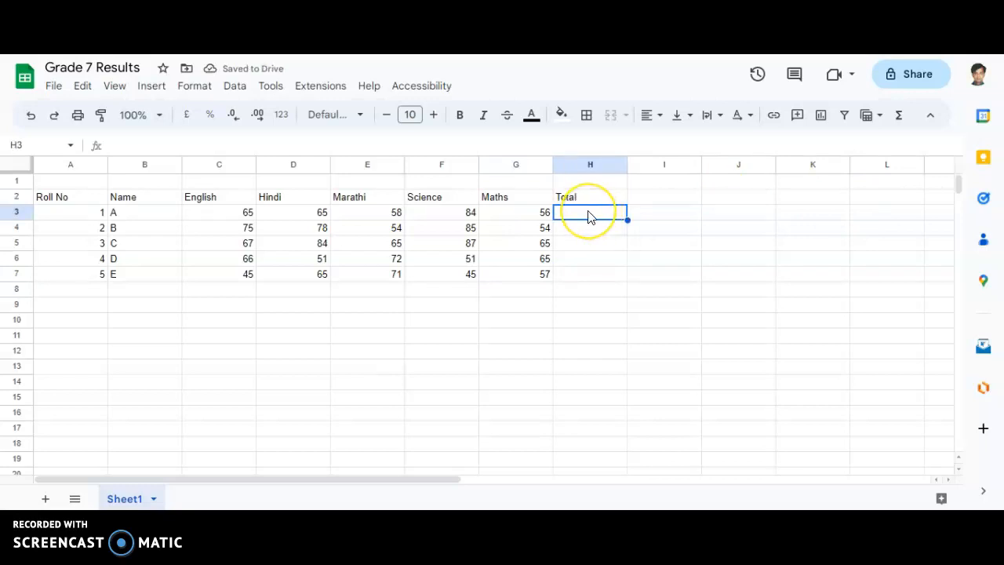
pyautogui.click(902, 120)
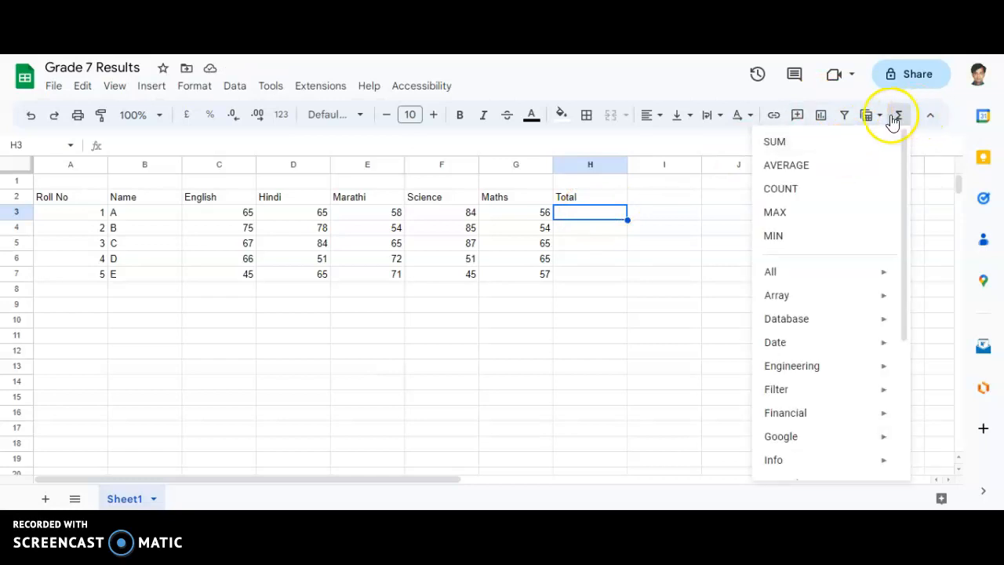
pyautogui.click(814, 144)
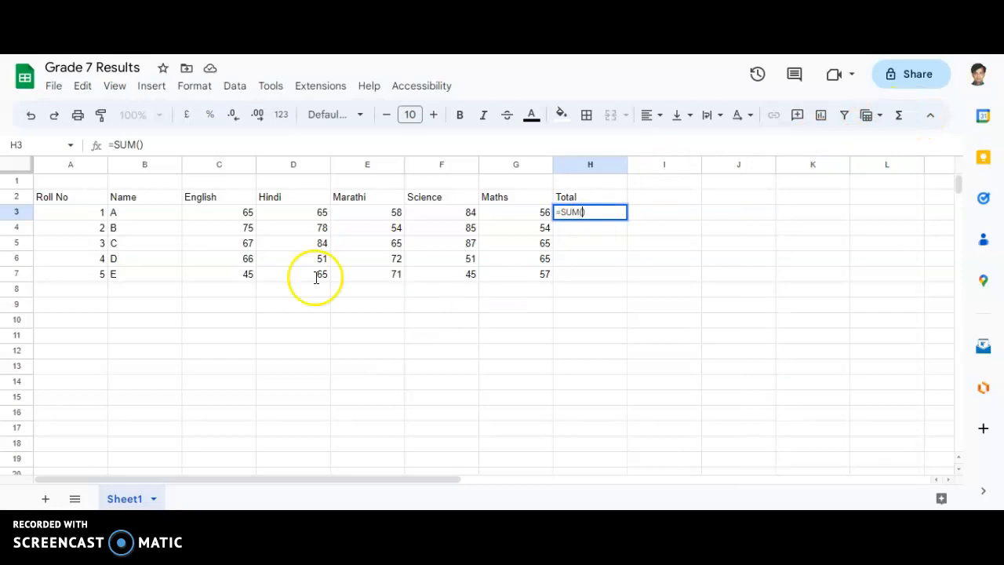
pyautogui.moveTo(234, 219); pyautogui.dragTo(487, 217)
pyautogui.press('Return')
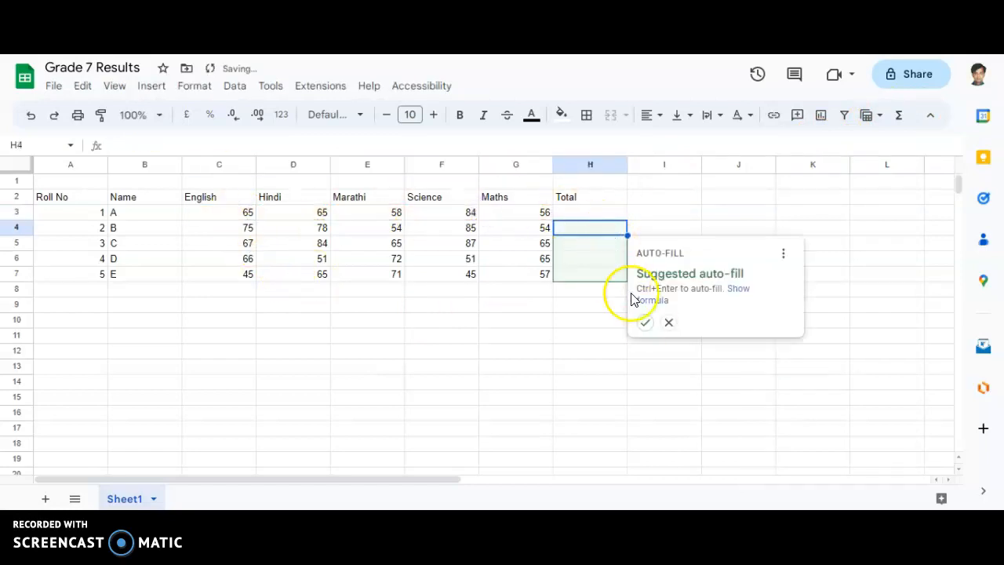
# Accept the suggested auto-fill for the totals in H4 to H7 and add the column header Percentage in I2.
pyautogui.click(646, 323)
pyautogui.click(640, 199)
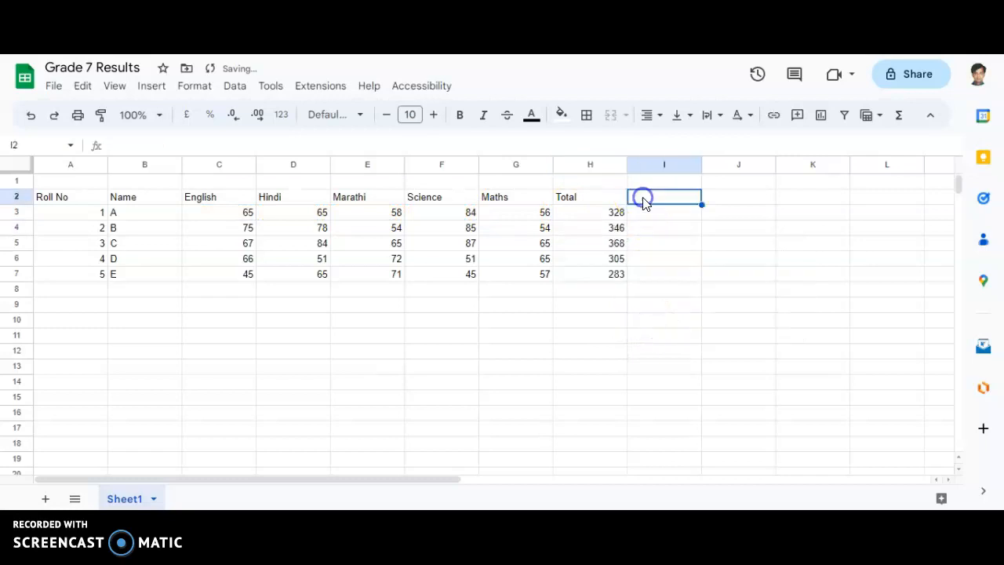
pyautogui.write('Per')
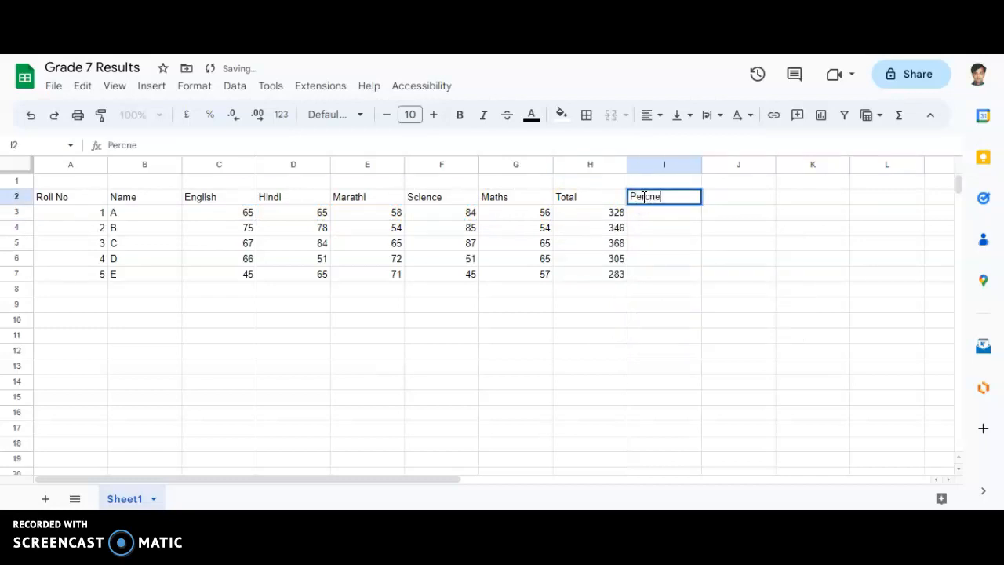
pyautogui.write('centage')
pyautogui.press('Return')
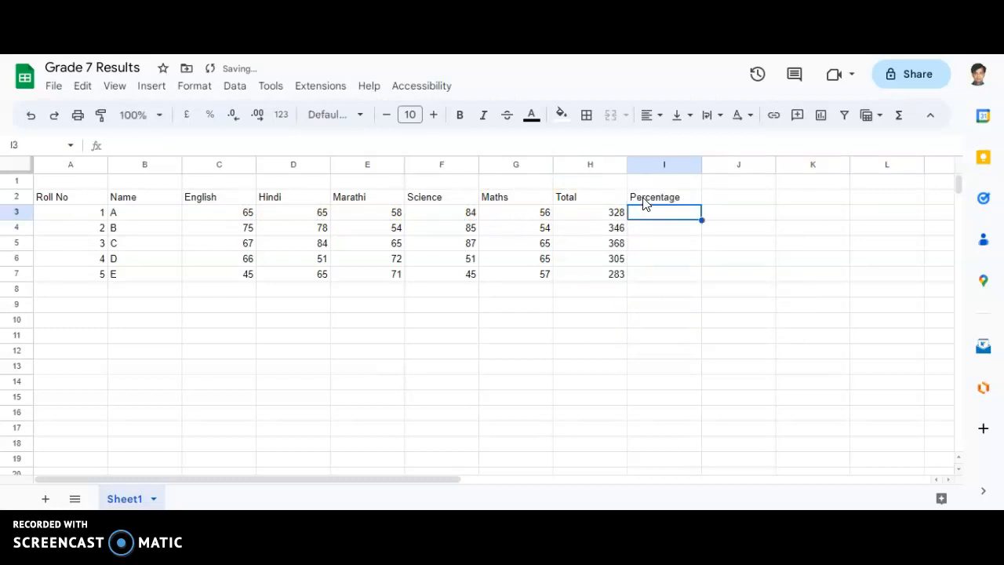
# Calculate the first student's percentage in I3 with =(H3/500) and accept the suggested auto-fill for I4 to I7.
pyautogui.click(680, 216)
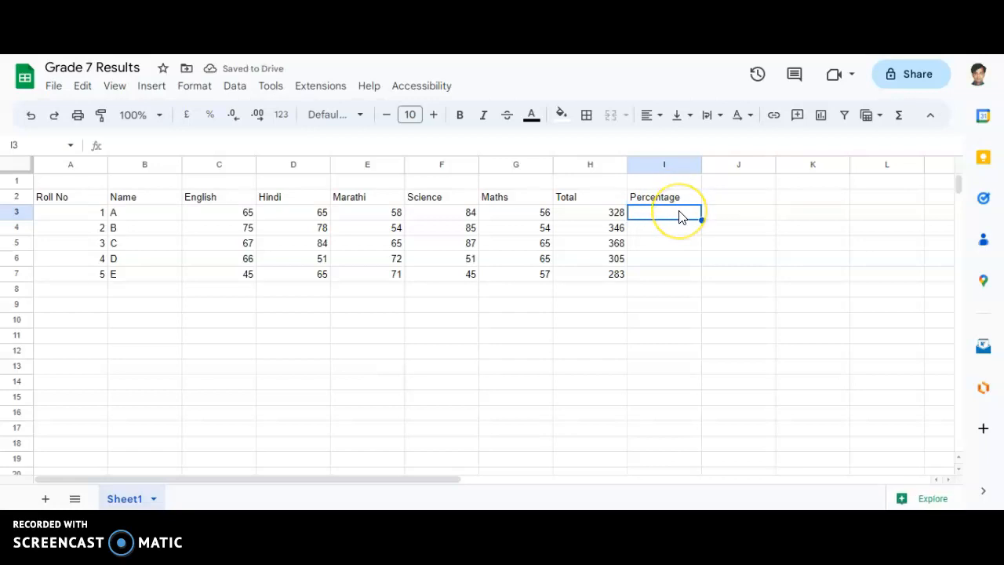
pyautogui.write('=')
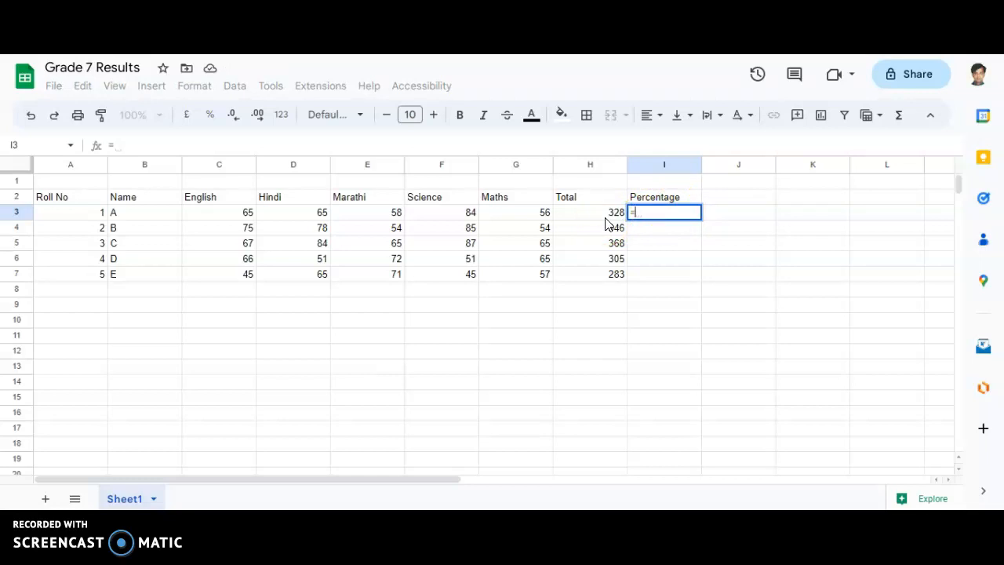
pyautogui.click(606, 217)
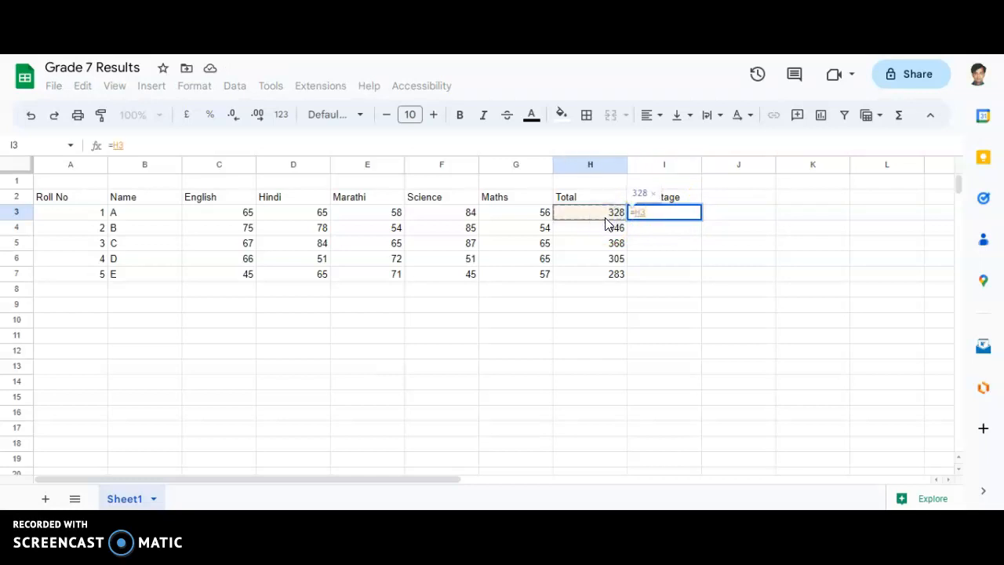
pyautogui.write('/500')
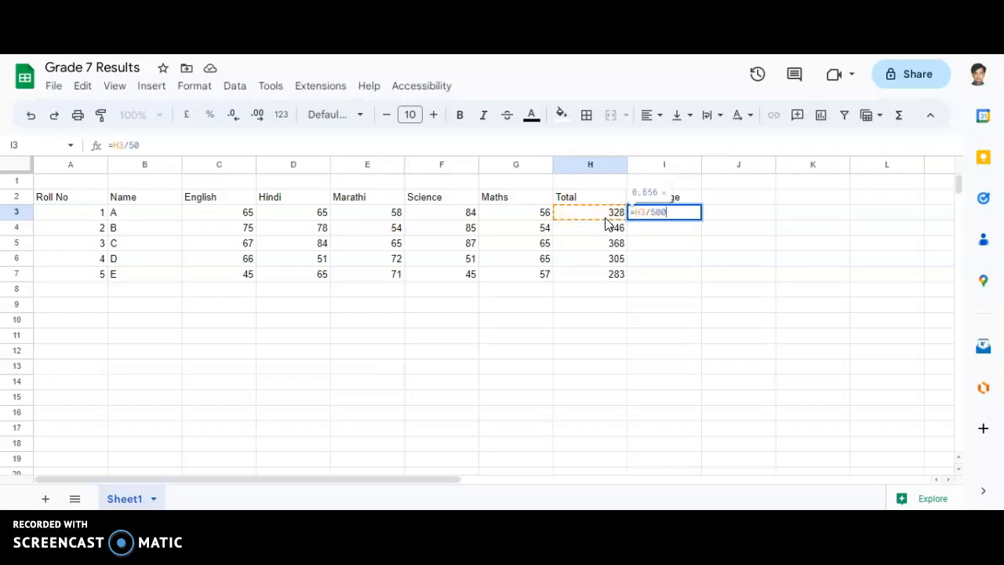
pyautogui.write(')')
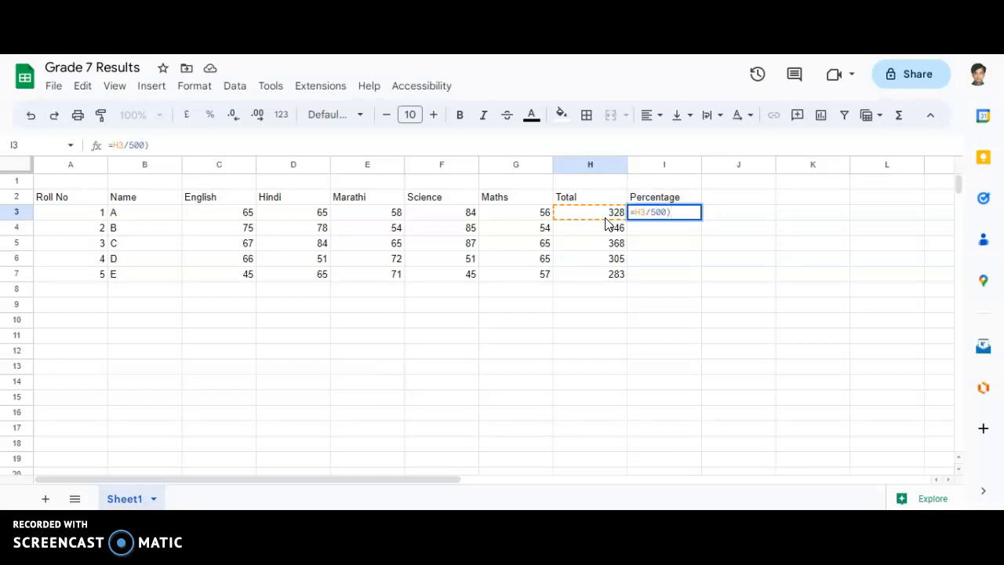
pyautogui.click(147, 145)
pyautogui.write('(')
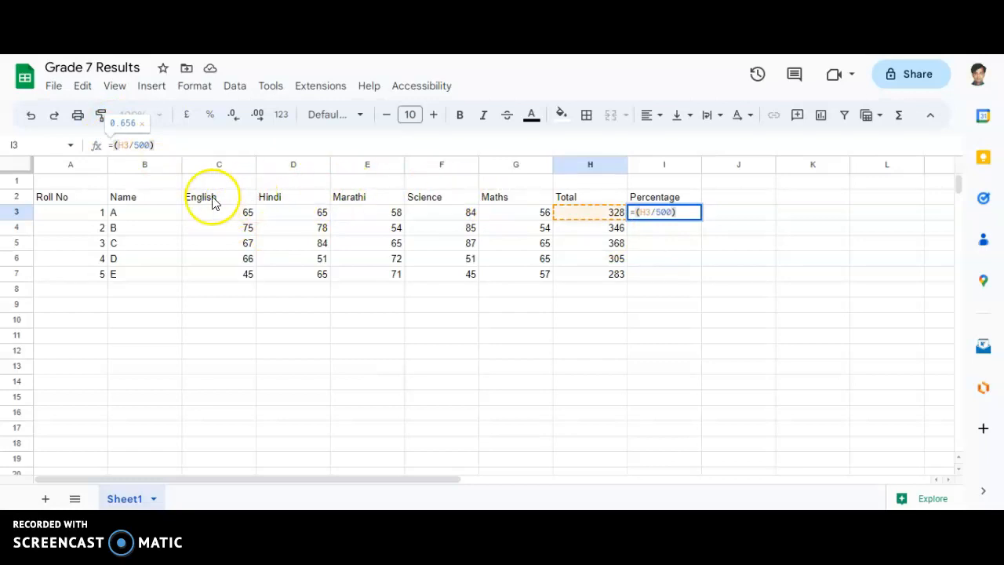
pyautogui.click(683, 213)
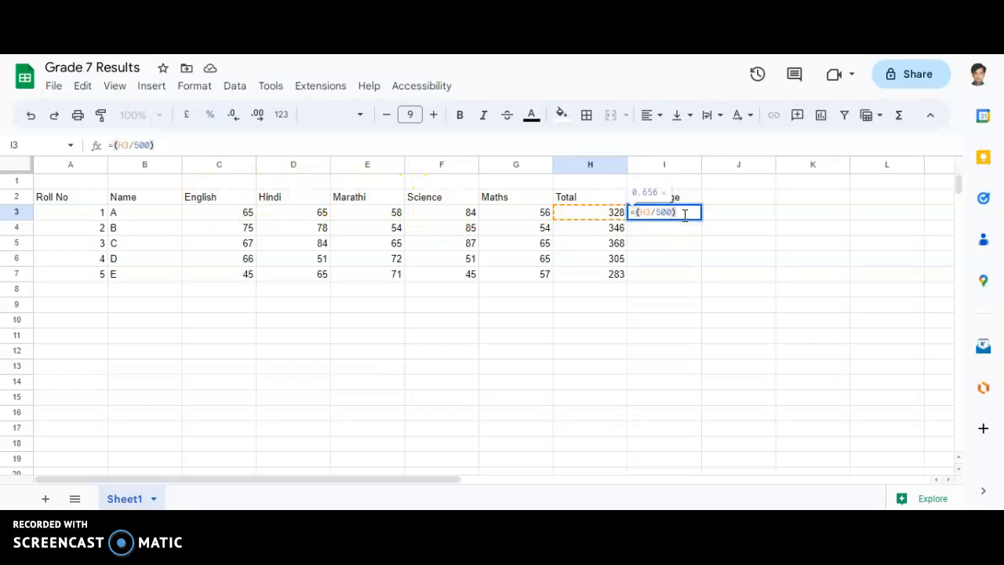
pyautogui.press('Return')
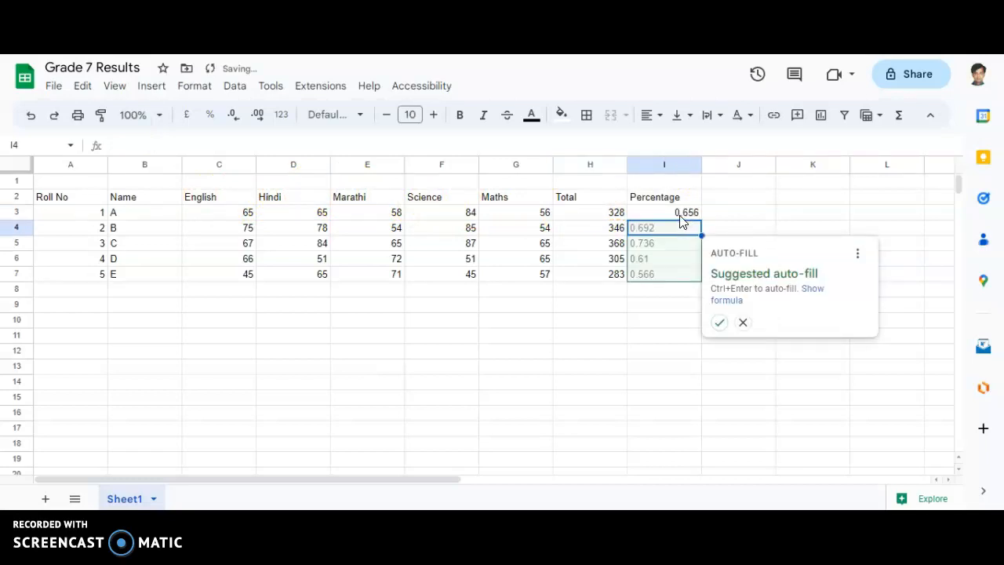
pyautogui.click(723, 323)
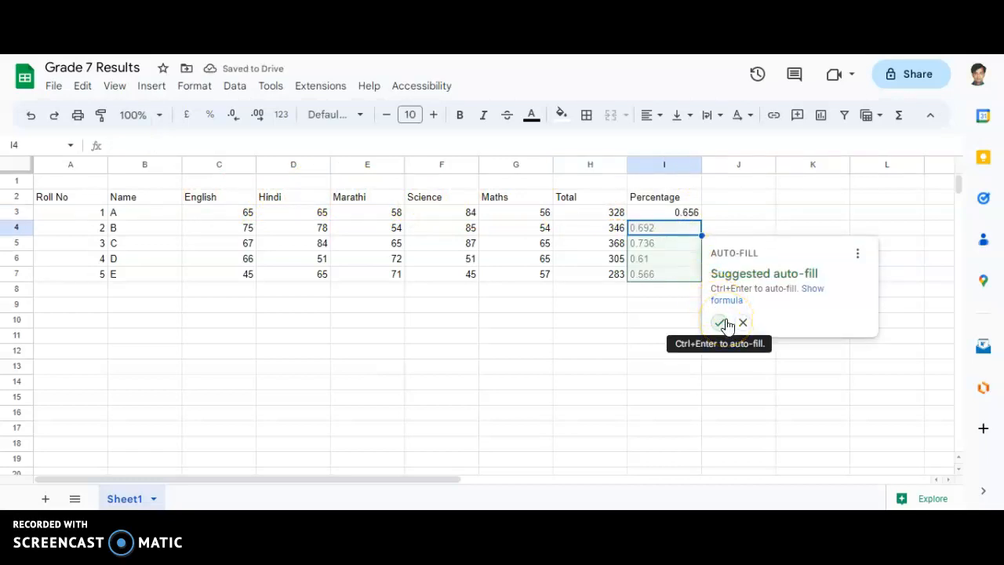
pyautogui.click(720, 322)
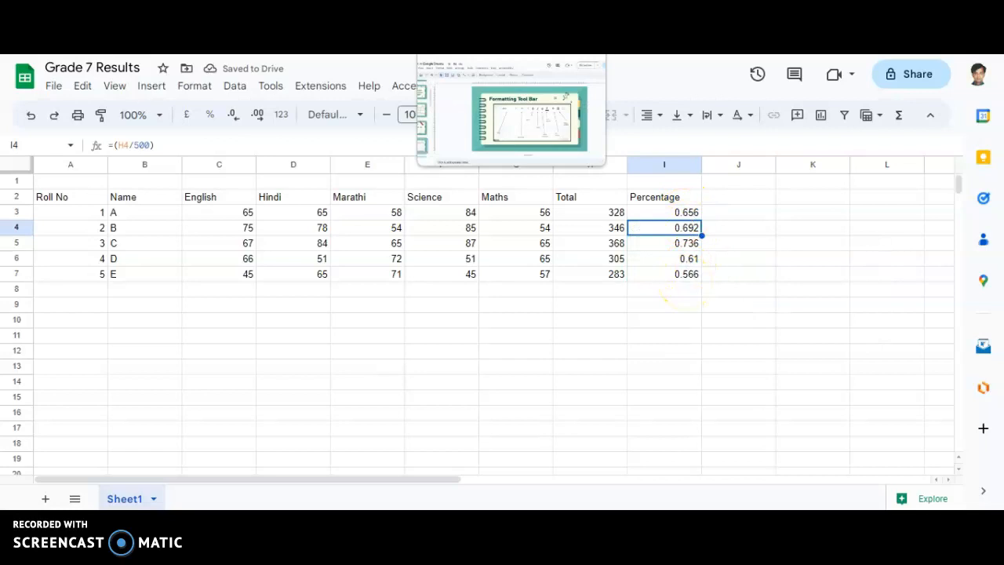
# Switch to the Alignment in Google Sheets presentation in Google Slides and view the two Applying Border slides, 7 and 8.
pyautogui.click(486, 54)
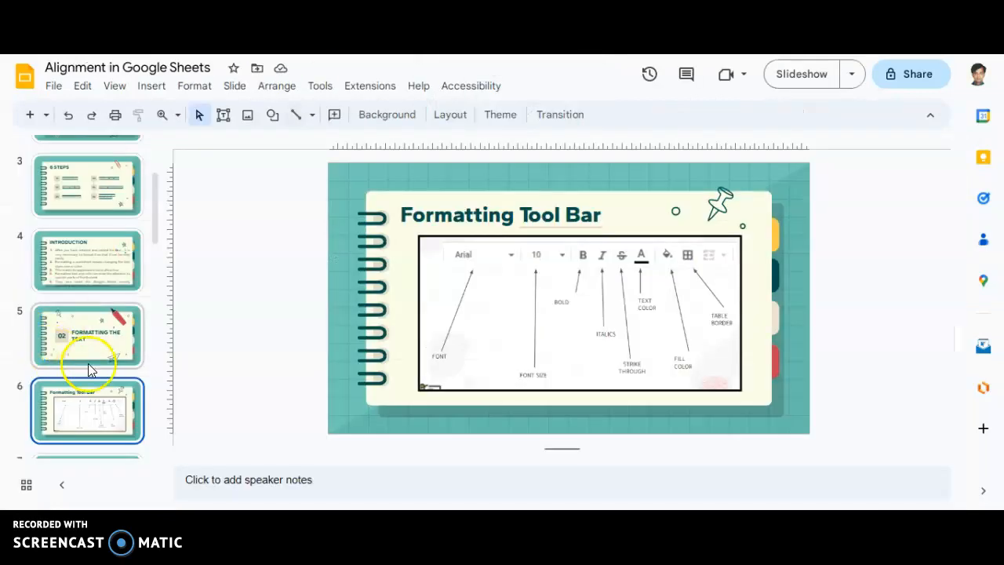
pyautogui.scroll(-1, 101, 373)
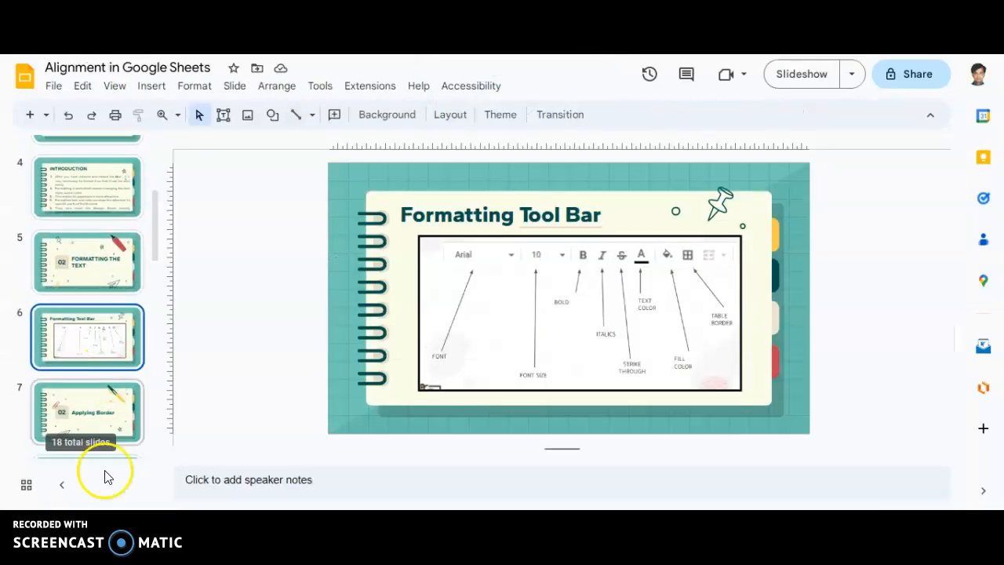
pyautogui.click(102, 407)
pyautogui.scroll(-1, 85, 430)
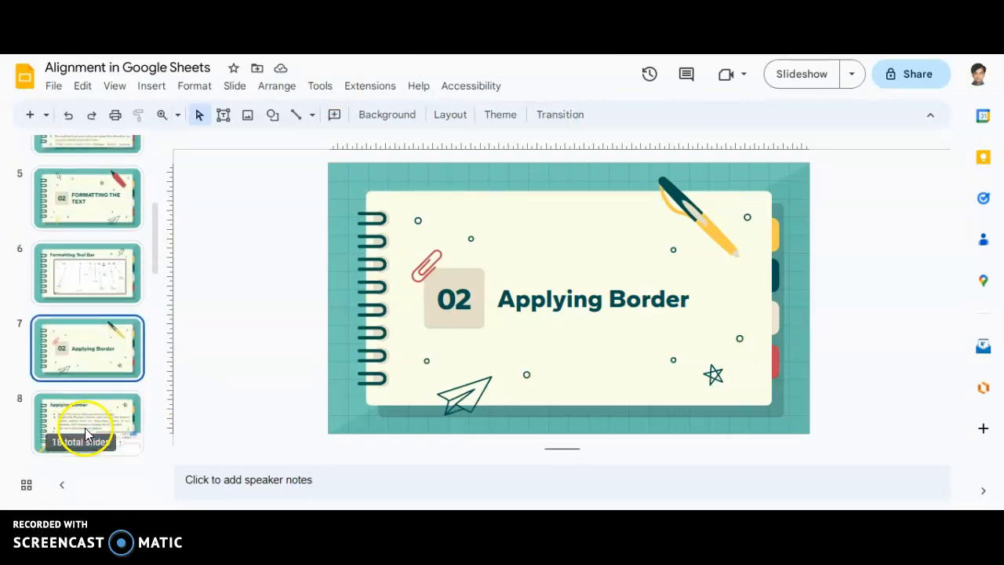
pyautogui.click(94, 414)
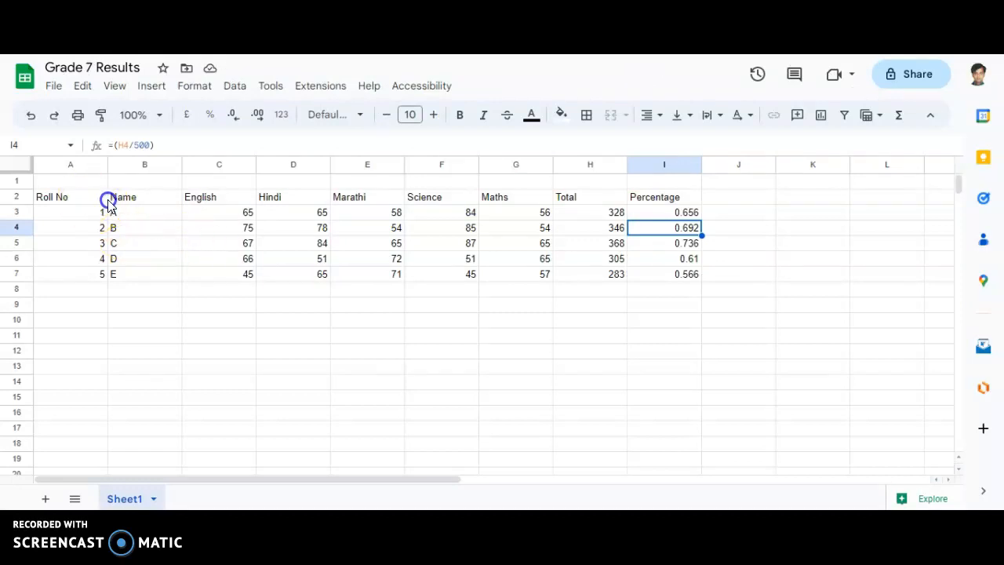
# In the Grade 7 Results spreadsheet, apply black, medium-thickness solid borders around all cells of the table A2:I7.
pyautogui.moveTo(108, 202); pyautogui.dragTo(655, 280)
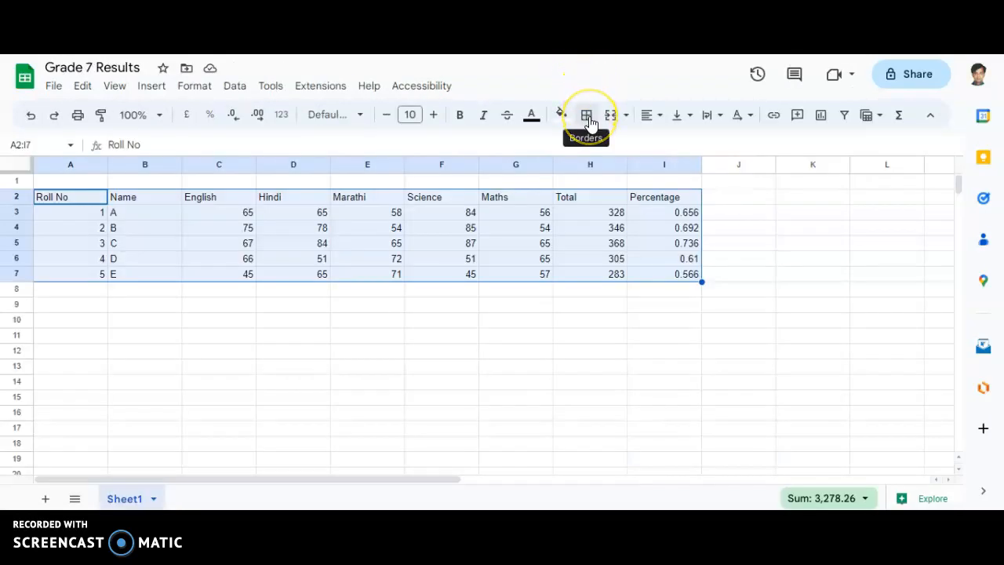
pyautogui.click(587, 115)
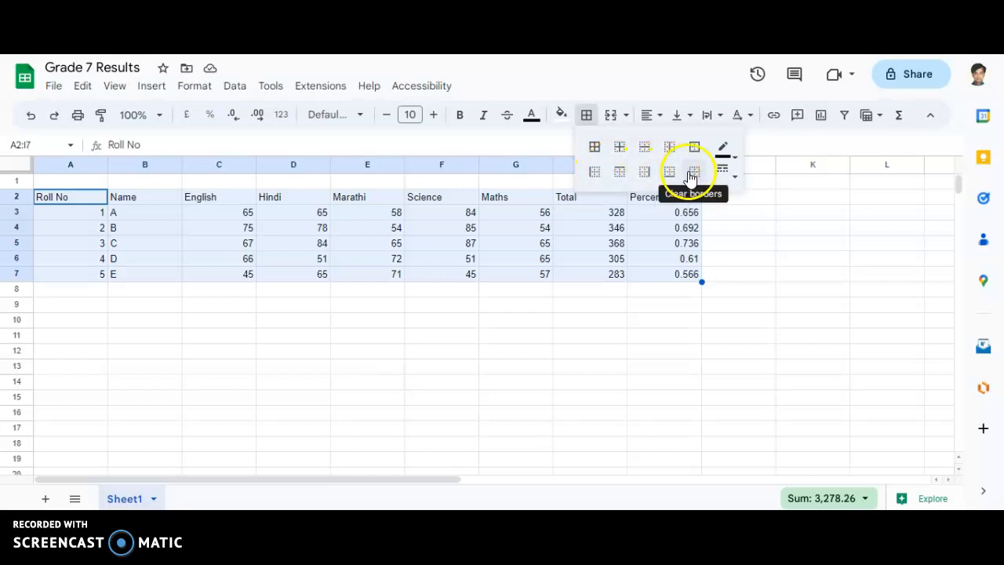
pyautogui.click(734, 174)
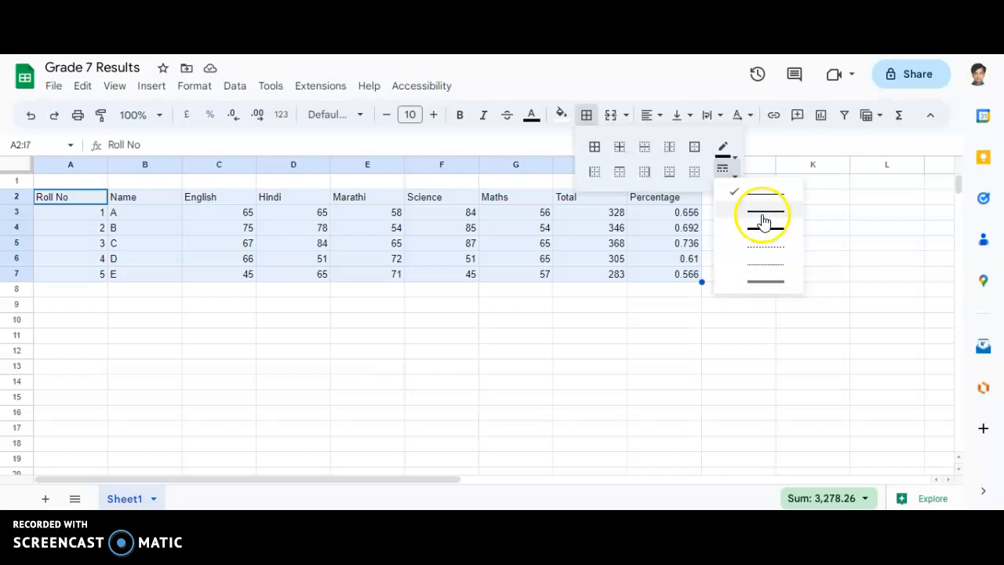
pyautogui.click(729, 151)
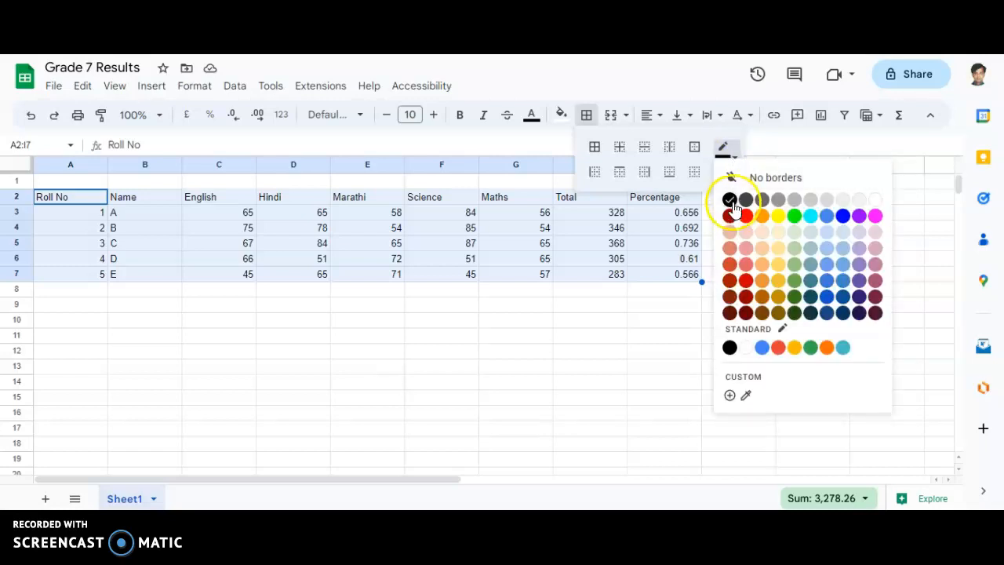
pyautogui.click(732, 201)
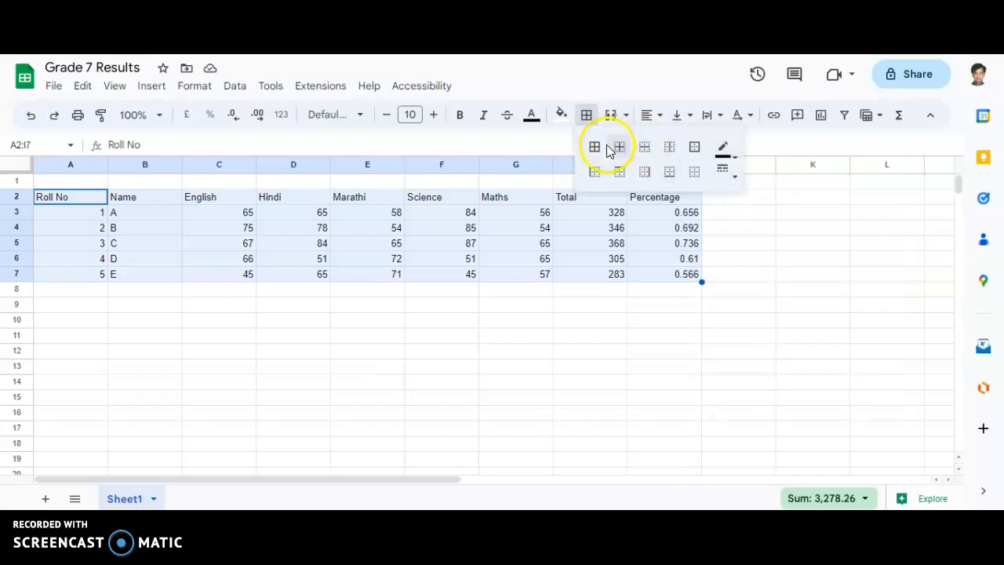
pyautogui.click(594, 147)
pyautogui.click(725, 176)
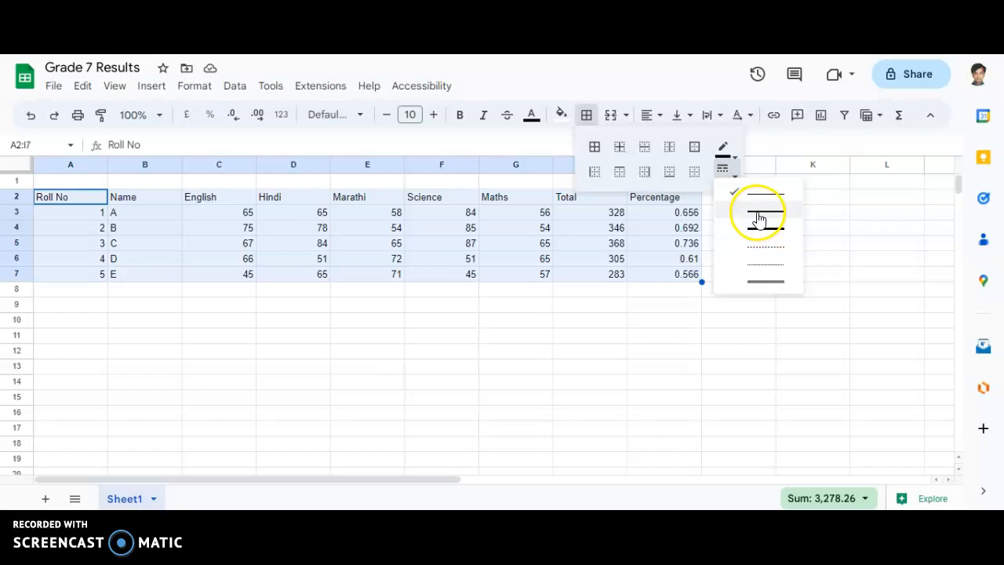
pyautogui.click(758, 219)
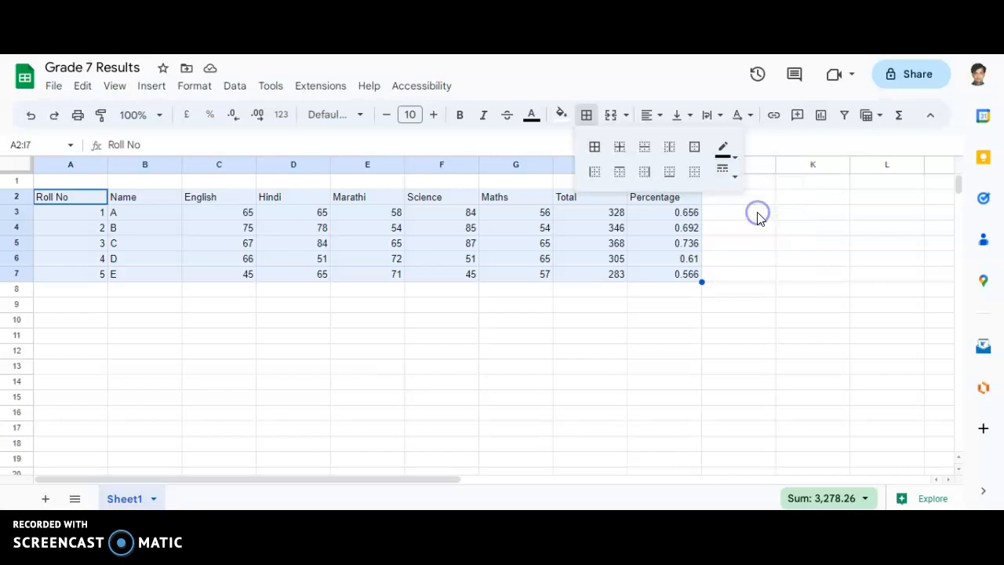
pyautogui.click(594, 156)
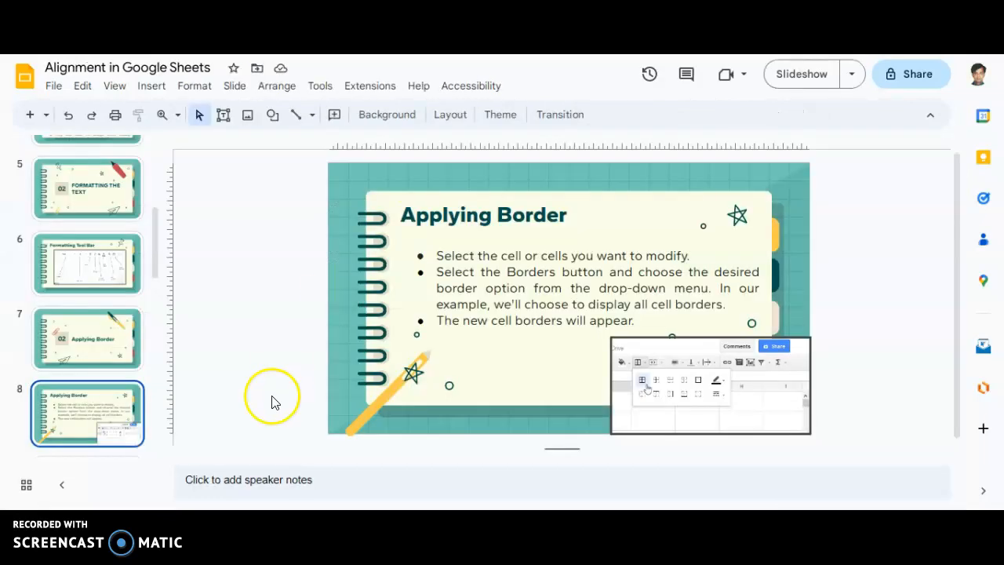
# In the Google Slides presentation, view the Aligning the Text title slide and the Aligning Text slide, 9 and 10.
pyautogui.scroll(-2, 69, 373)
pyautogui.scroll(-1, 69, 373)
pyautogui.click(90, 349)
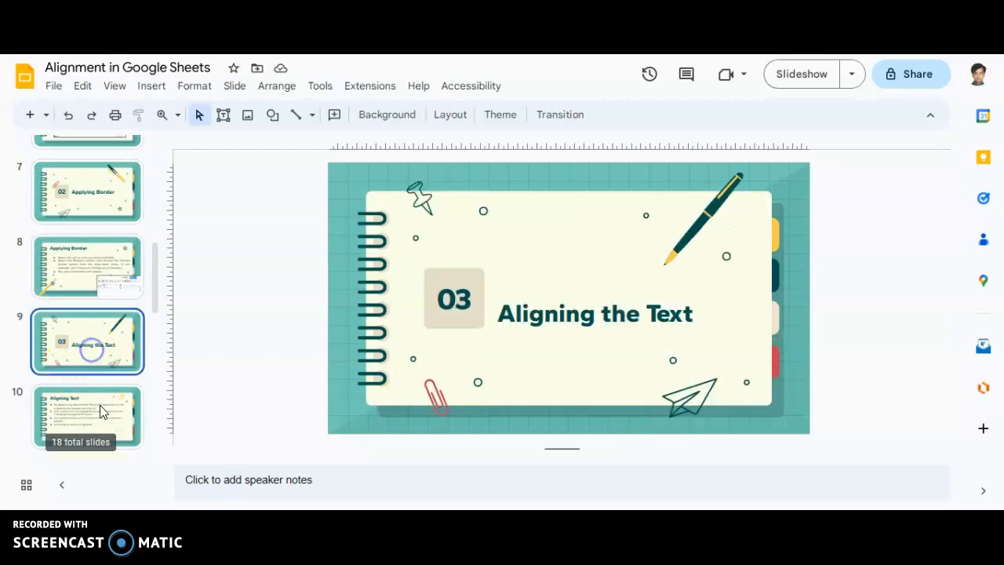
pyautogui.click(100, 411)
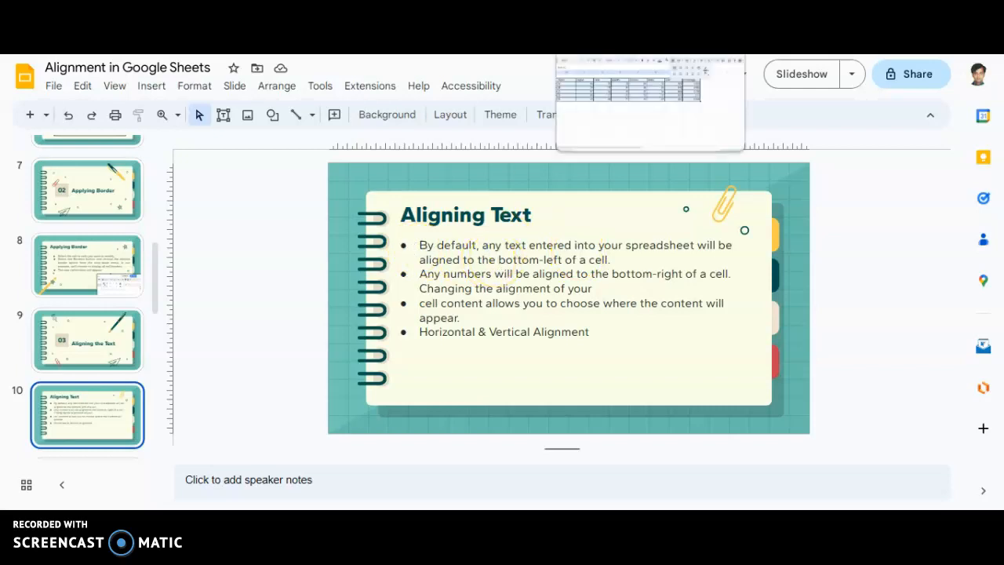
# Switch to the results spreadsheet to examine the default alignment of names B3 and B4 and mark C3, then return to the Aligning Text slide.
pyautogui.click(650, 47)
pyautogui.click(141, 214)
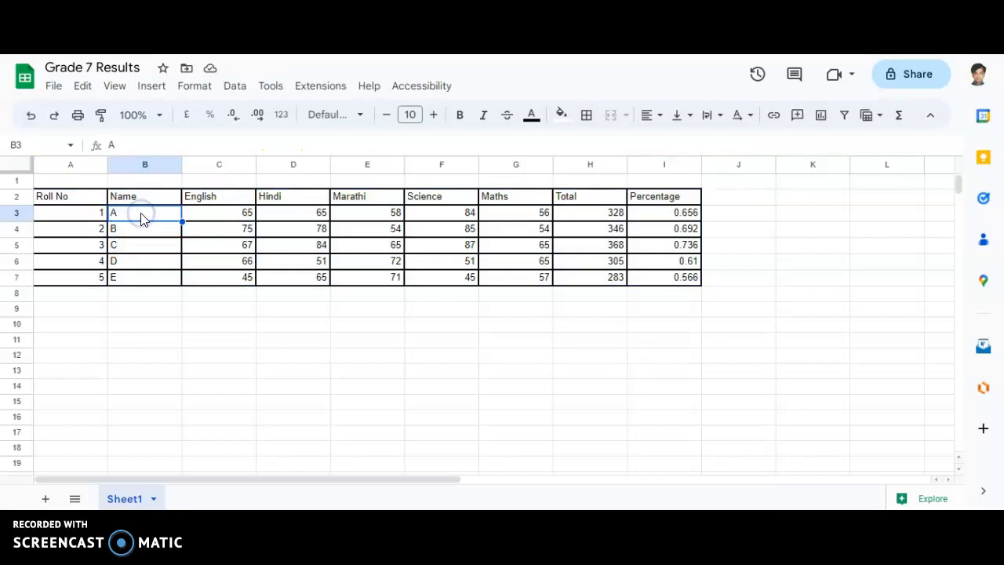
pyautogui.click(142, 228)
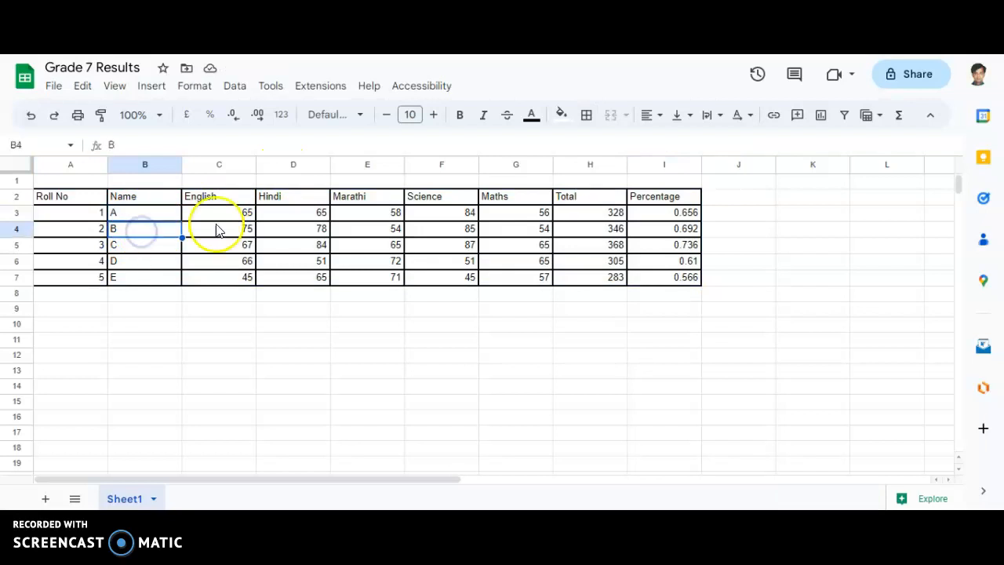
pyautogui.click(250, 215)
pyautogui.click(485, 47)
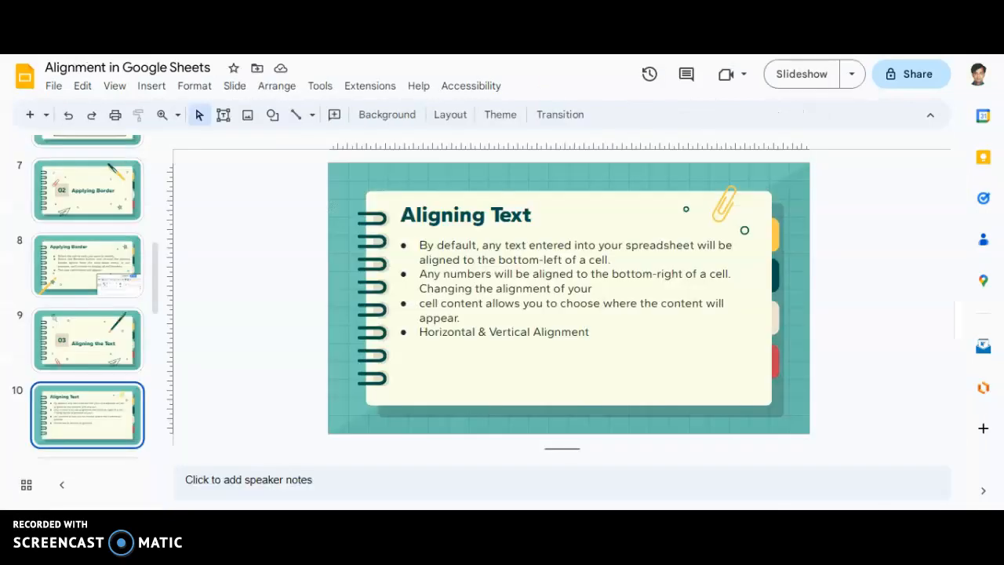
# Switch back to the results spreadsheet and right-align all cells of the table A2:I7.
pyautogui.click(597, 47)
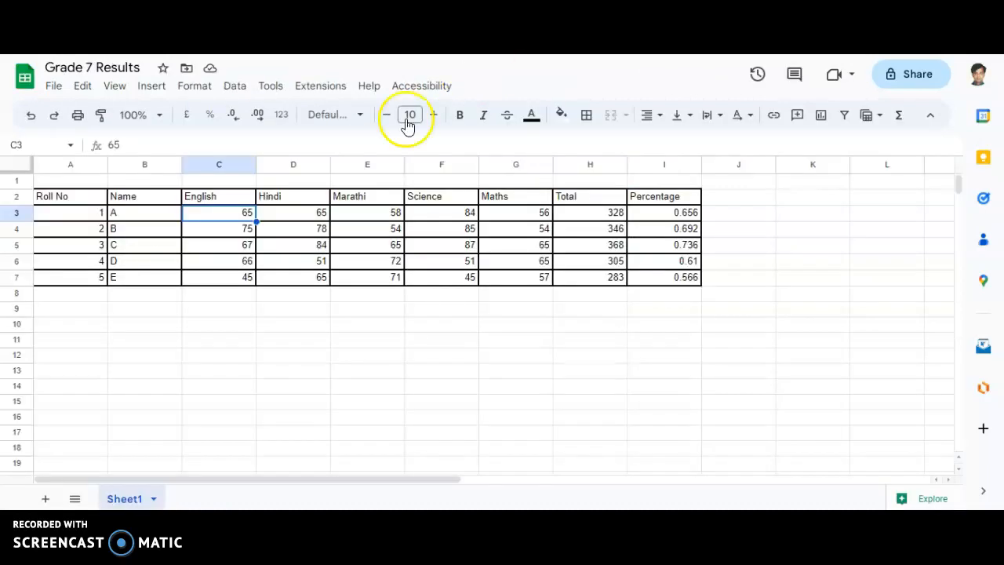
pyautogui.click(89, 199)
pyautogui.moveTo(88, 199); pyautogui.dragTo(657, 281)
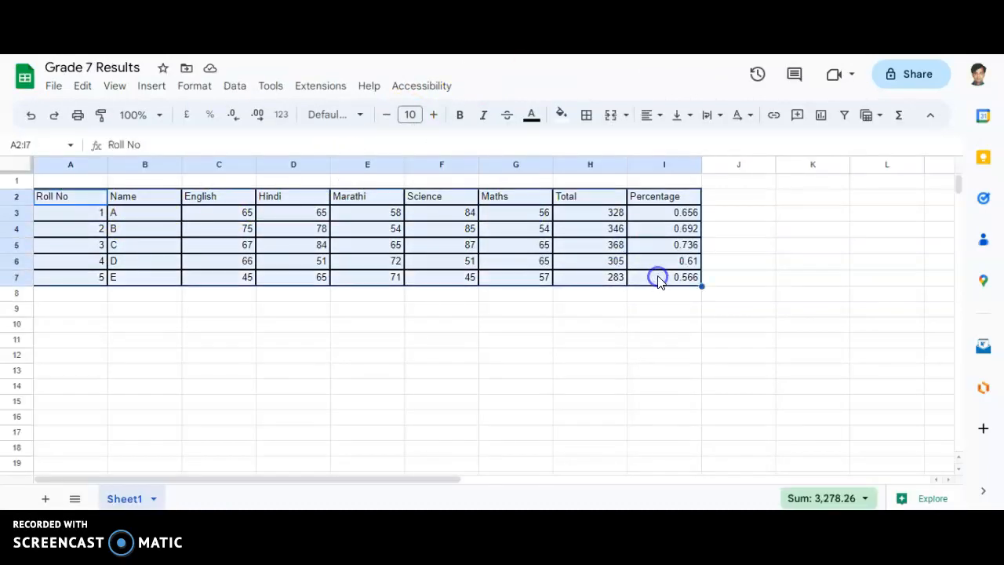
pyautogui.click(663, 118)
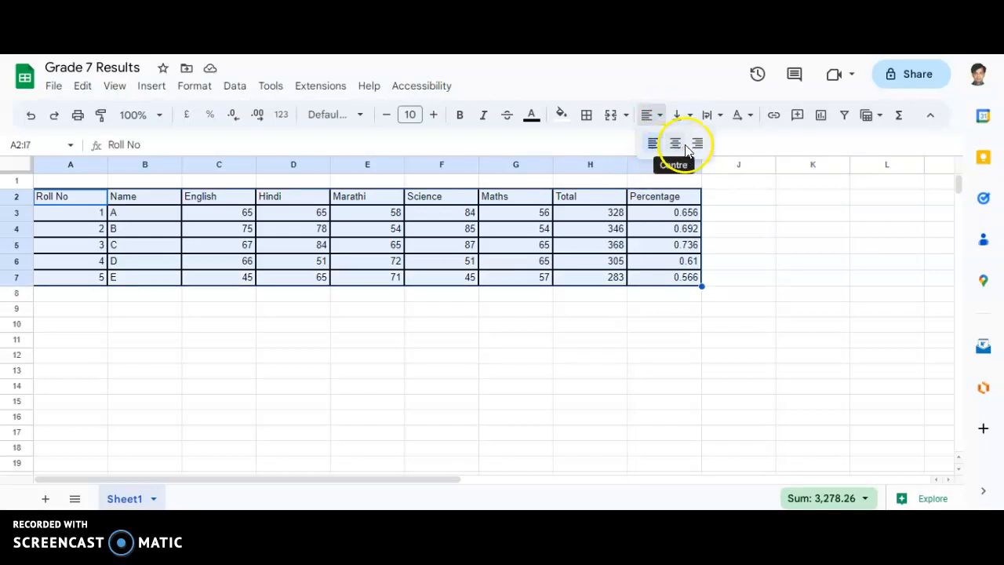
pyautogui.click(698, 143)
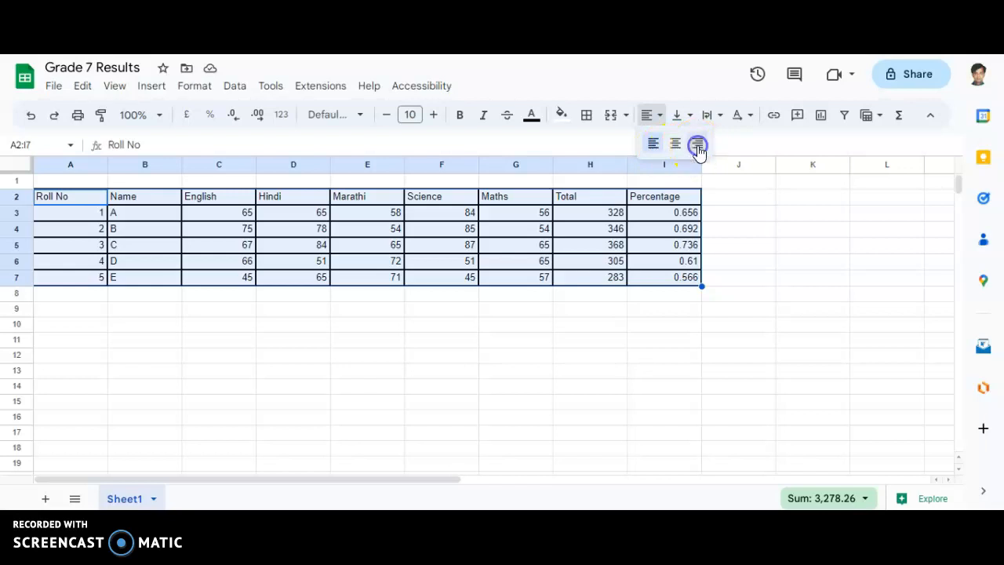
# Left-align all cells of the table A2:I7, and switch them to center horizontal alignment.
pyautogui.click(660, 115)
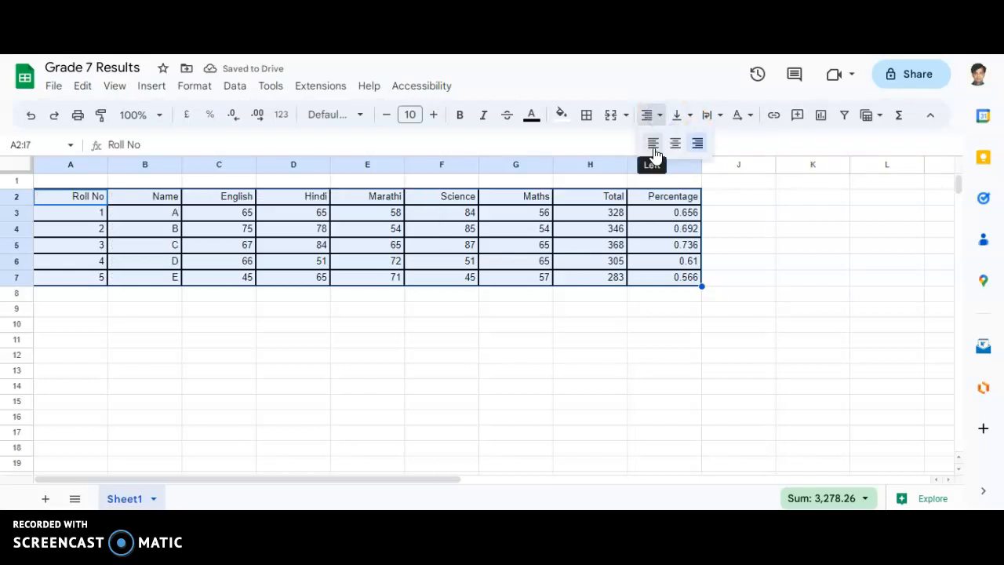
pyautogui.click(654, 145)
pyautogui.click(655, 116)
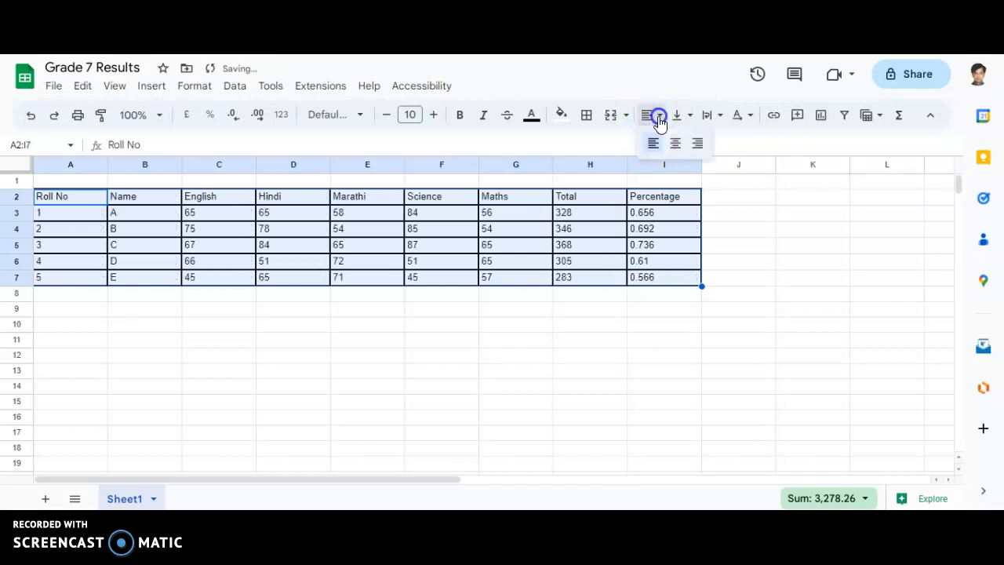
pyautogui.click(677, 144)
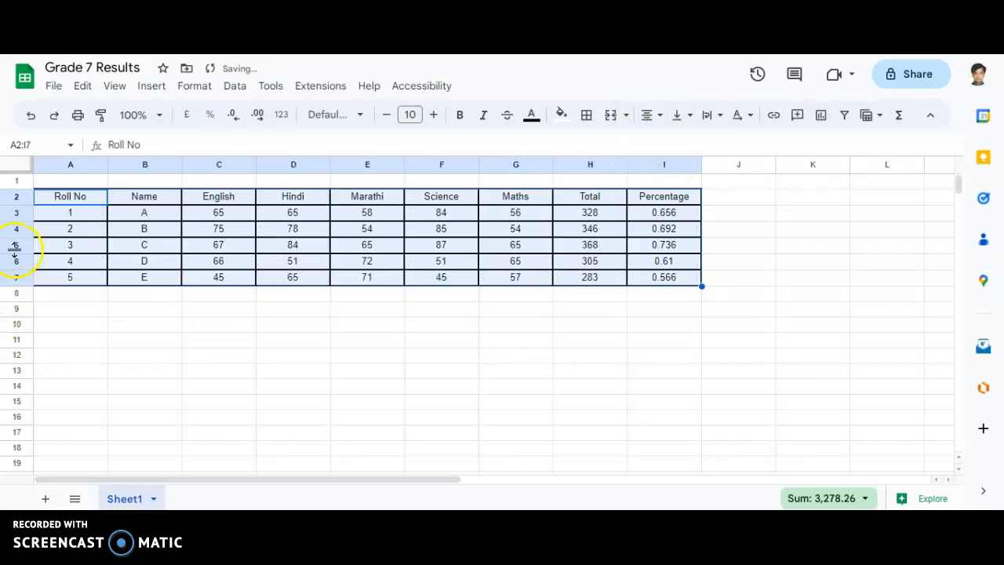
# Make row 7 of the table noticeably taller and align cells A7:I7 vertically to the top.
pyautogui.moveTo(16, 221); pyautogui.dragTo(15, 246)
pyautogui.moveTo(17, 286); pyautogui.dragTo(644, 294)
pyautogui.click(83, 308)
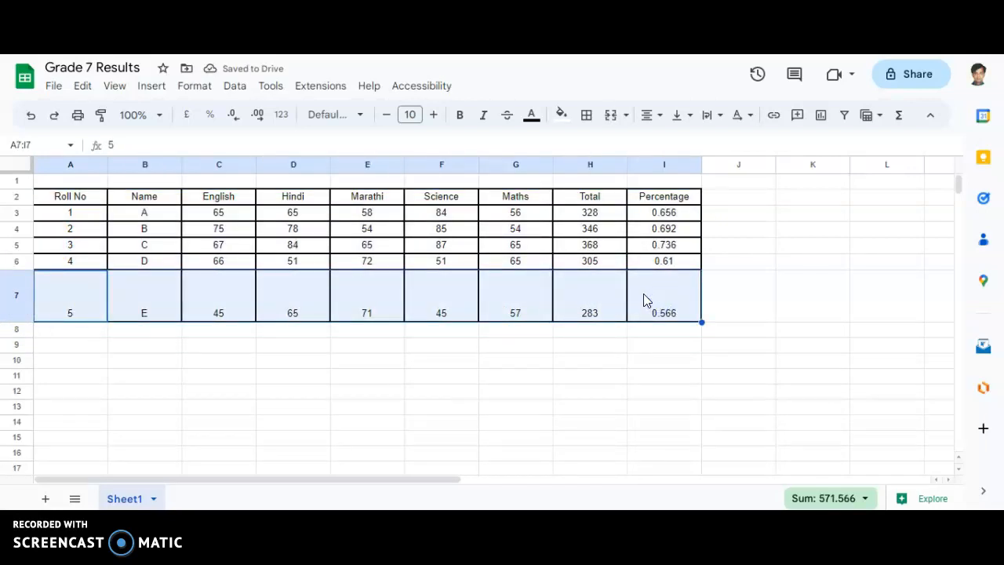
pyautogui.click(691, 116)
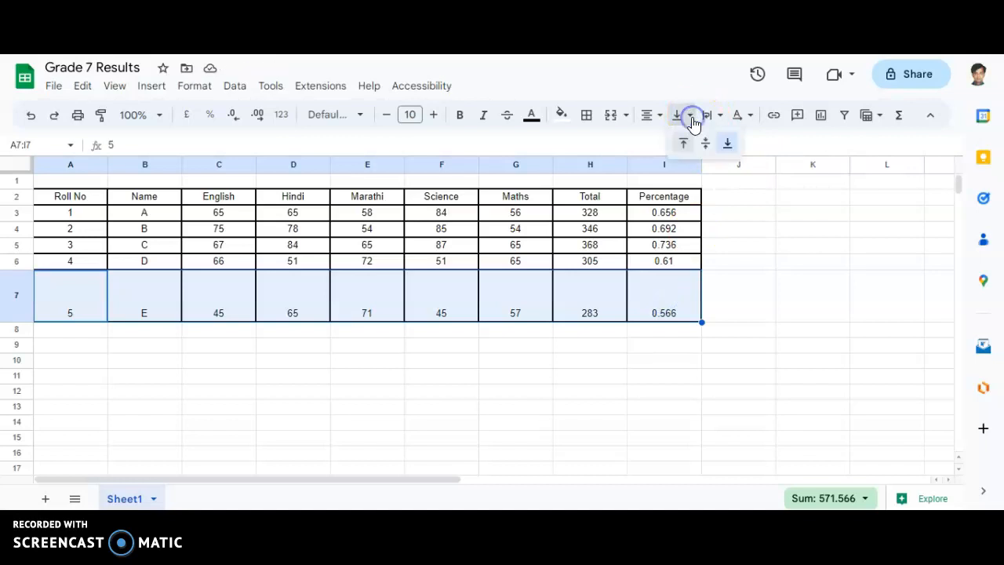
pyautogui.click(688, 142)
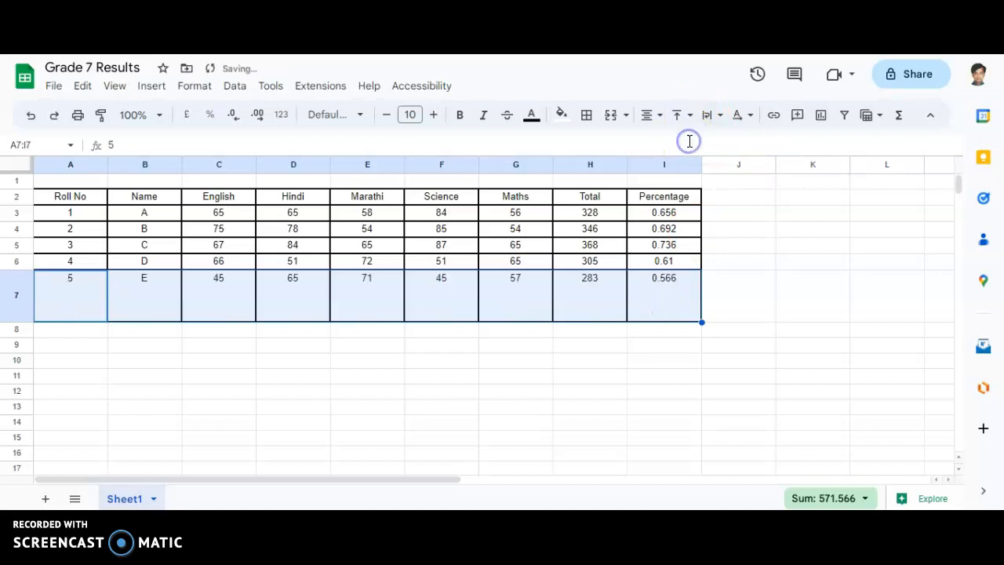
# Align cells A7:I7 vertically to the middle and after that to the bottom.
pyautogui.click(692, 116)
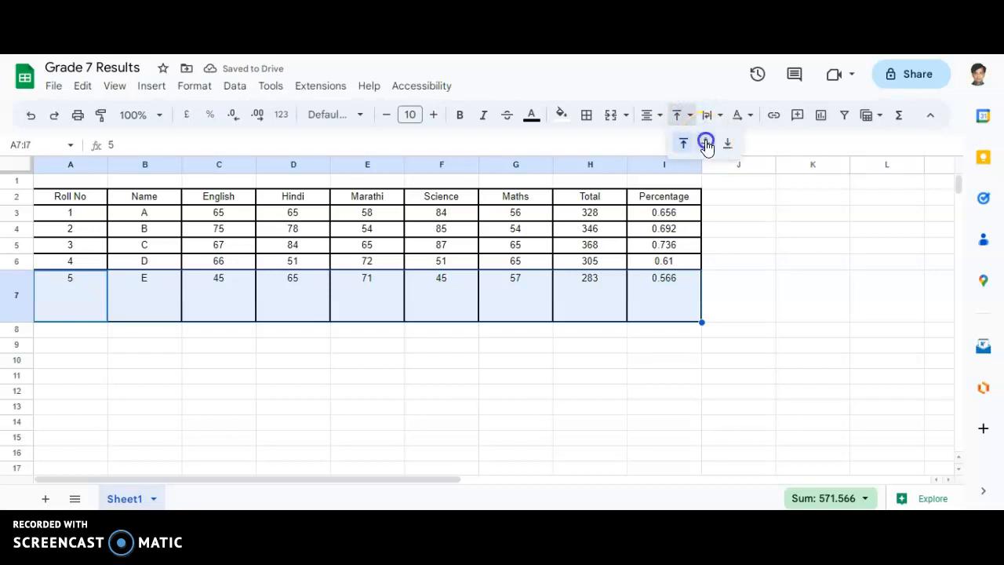
pyautogui.click(706, 144)
pyautogui.click(680, 118)
pyautogui.click(734, 149)
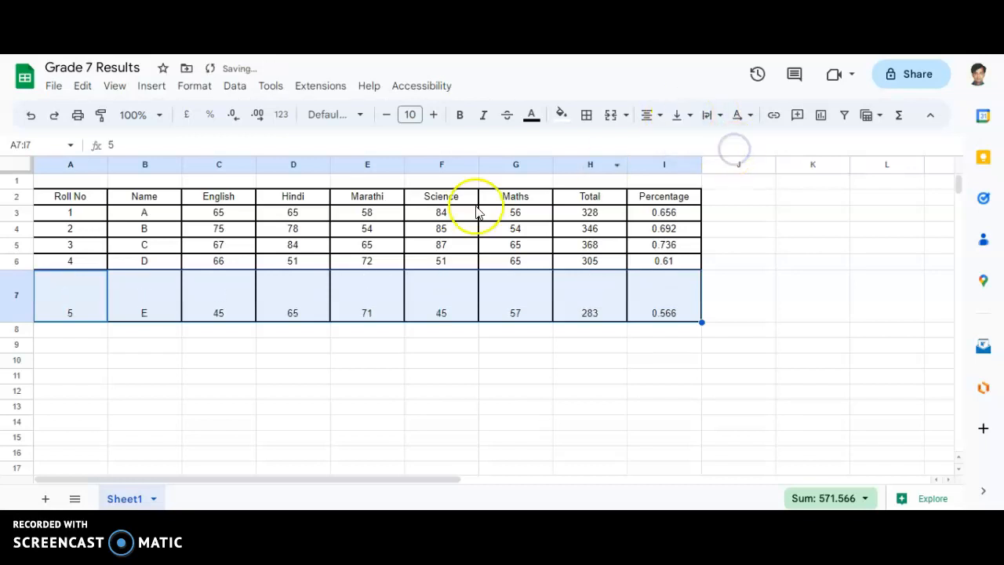
# Undo the three vertical alignment changes and the height change of row 7.
pyautogui.click(160, 385)
pyautogui.hotkey('ctrl', 'z')
pyautogui.hotkey('ctrl', 'z')
pyautogui.hotkey('ctrl', 'z')
pyautogui.hotkey('ctrl', 'z')
pyautogui.click(304, 346)
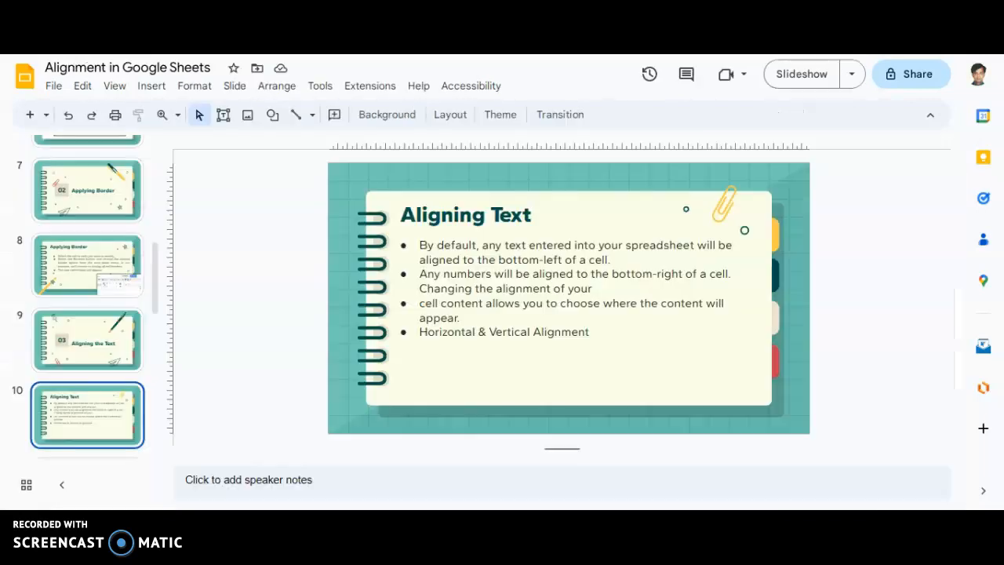
# Switch to the Google Slides presentation and view the Horizontal Alignment, Vertical Alignment and Wrapping Text slides, 11 to 13.
pyautogui.scroll(-1, 96, 424)
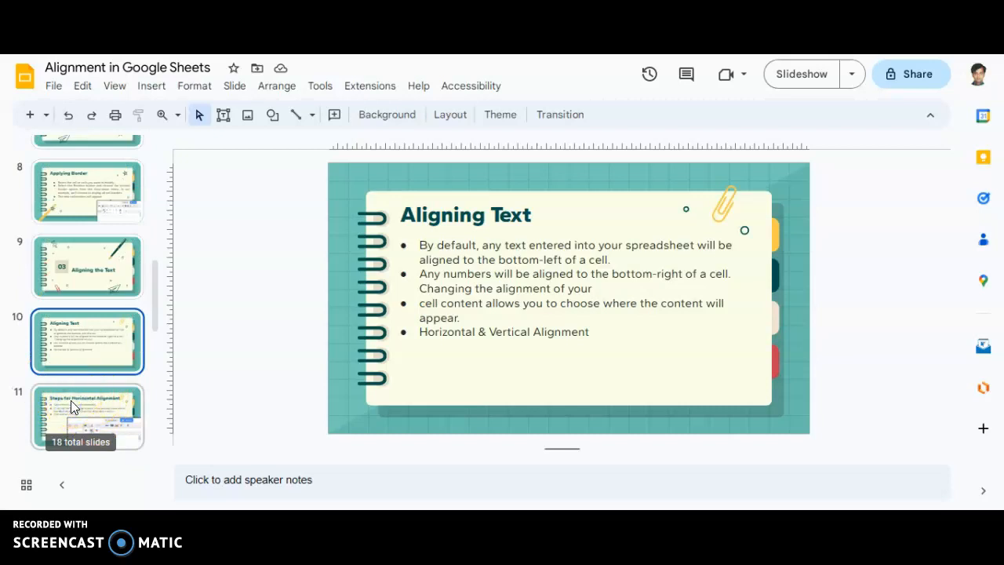
pyautogui.click(71, 406)
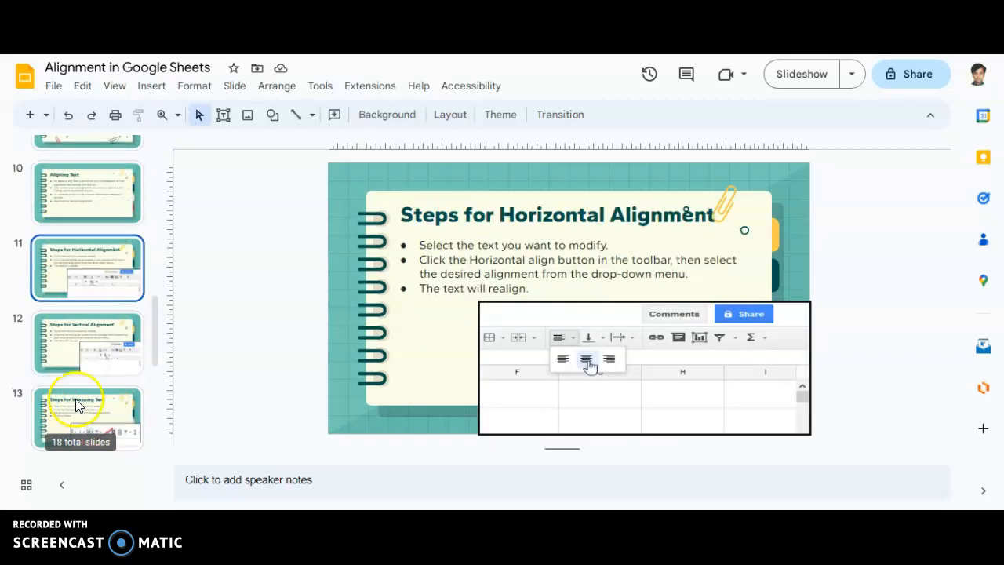
pyautogui.click(76, 333)
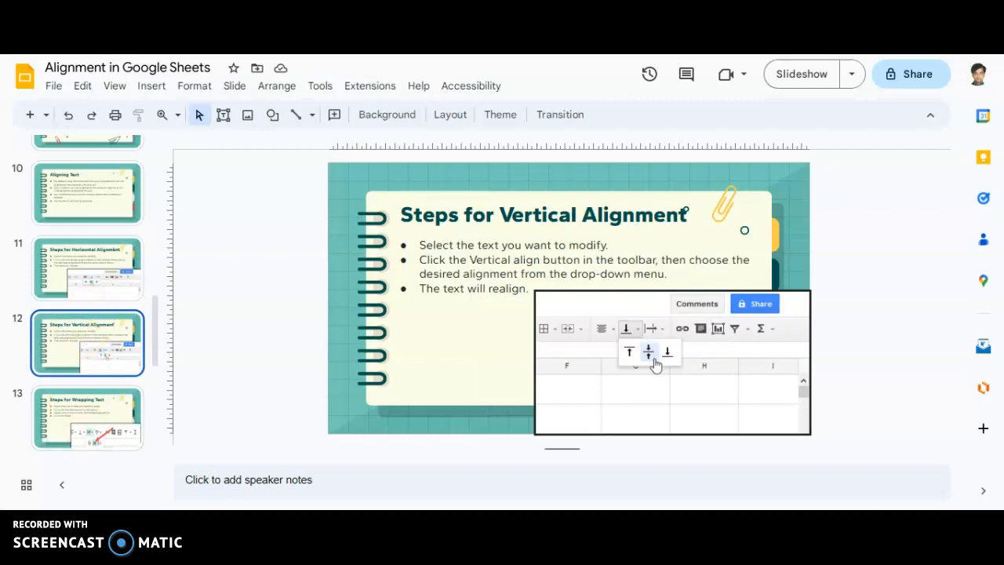
pyautogui.click(77, 409)
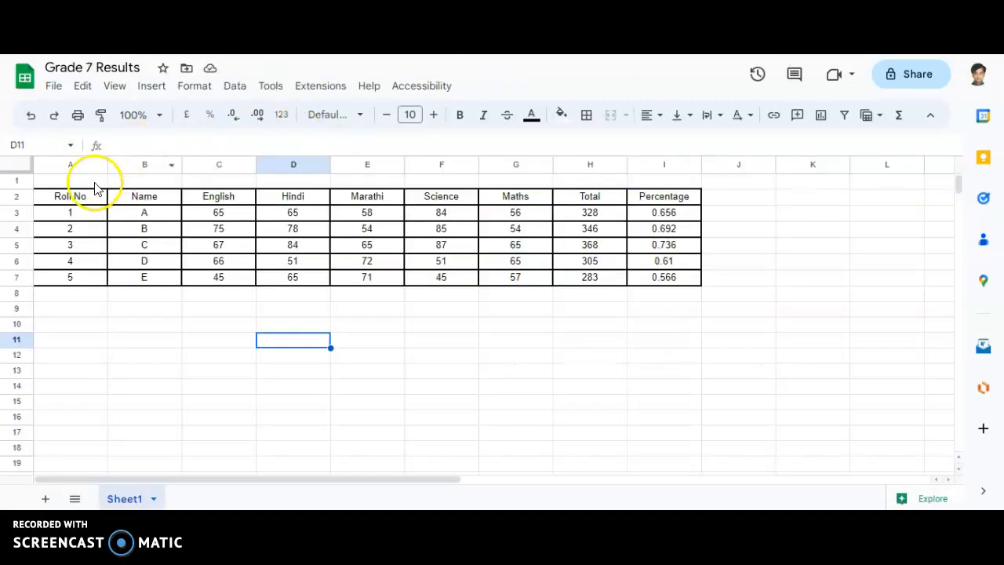
# Switch back to the results spreadsheet and enter the title "Grade 7 Result" in cell A1 above the table.
pyautogui.click(94, 182)
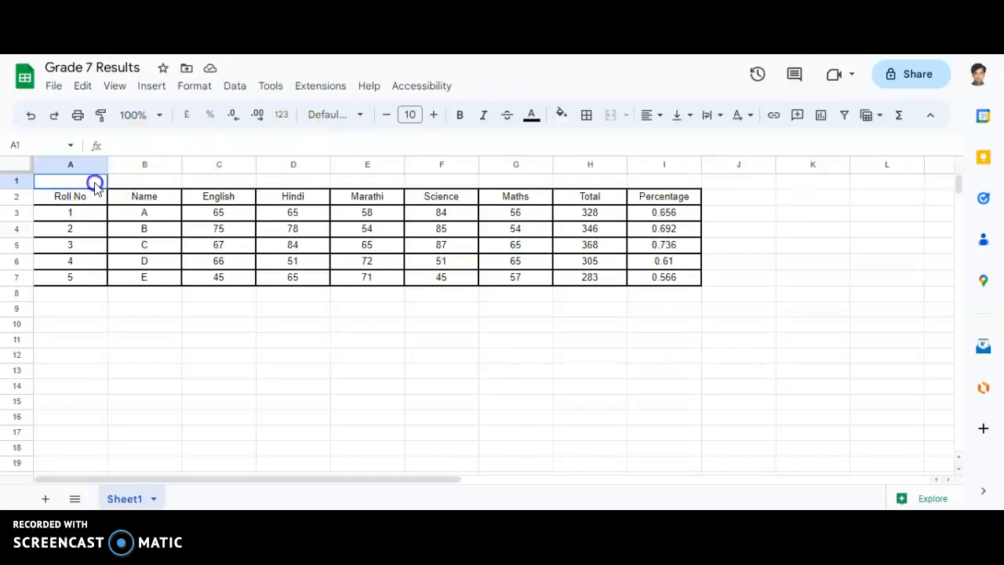
pyautogui.write('Grade 7 R')
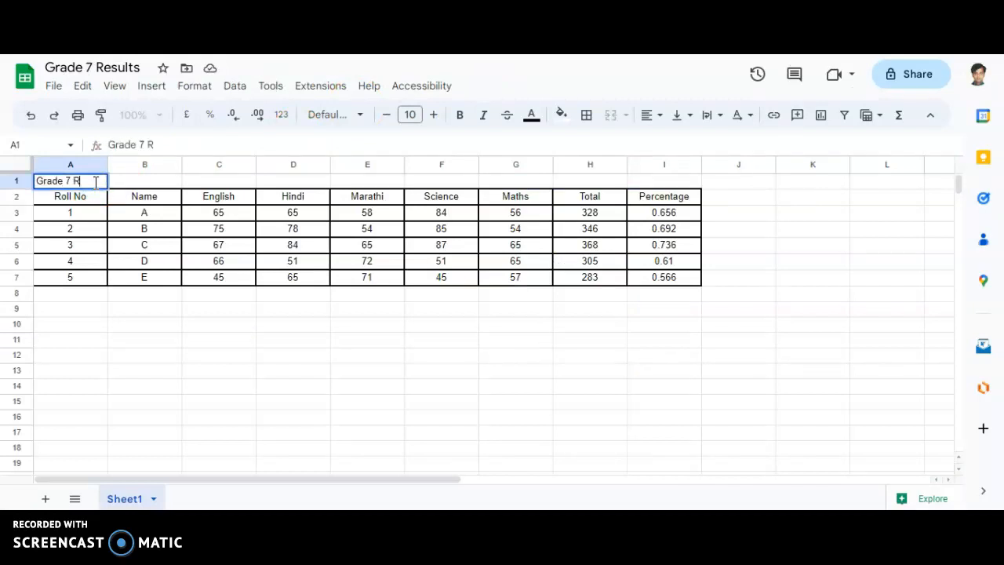
pyautogui.write('esult')
pyautogui.press('Return')
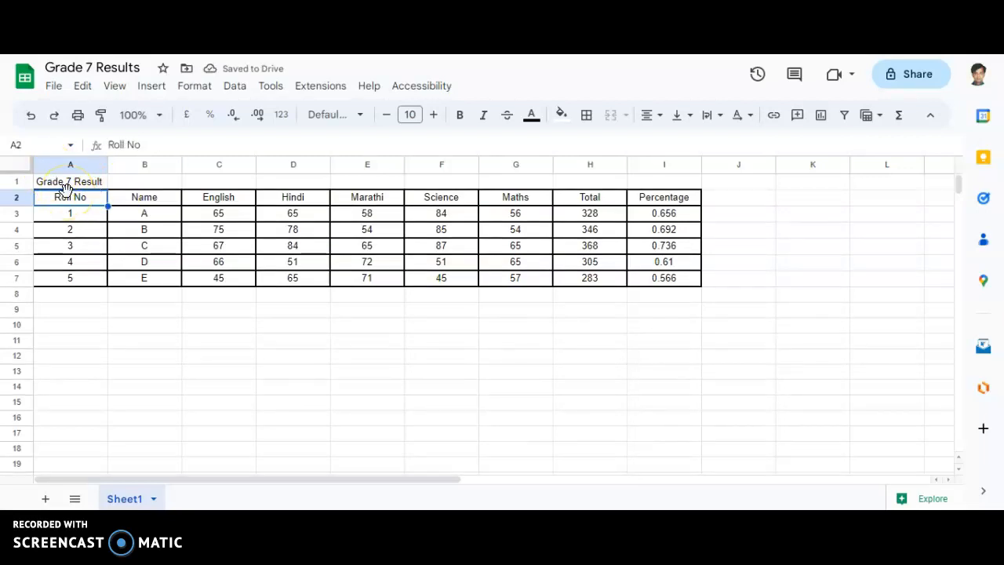
# Merge all cells of A1:I1 so the title spans the full width of the table.
pyautogui.click(100, 185)
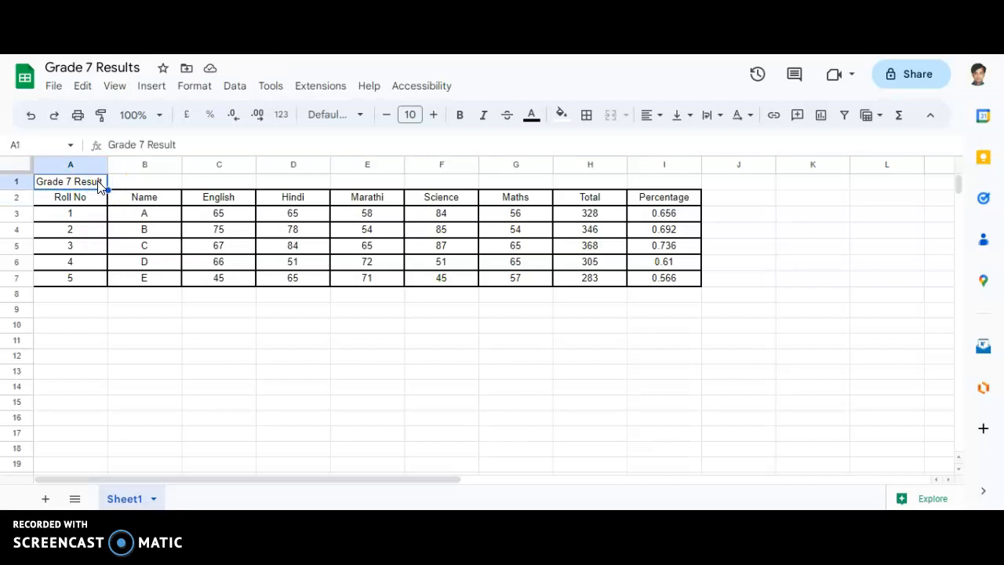
pyautogui.hotkey('shift', 'Right')
pyautogui.hotkey('shift', 'Right')
pyautogui.hotkey('shift', 'Right')
pyautogui.hotkey('shift', 'Right')
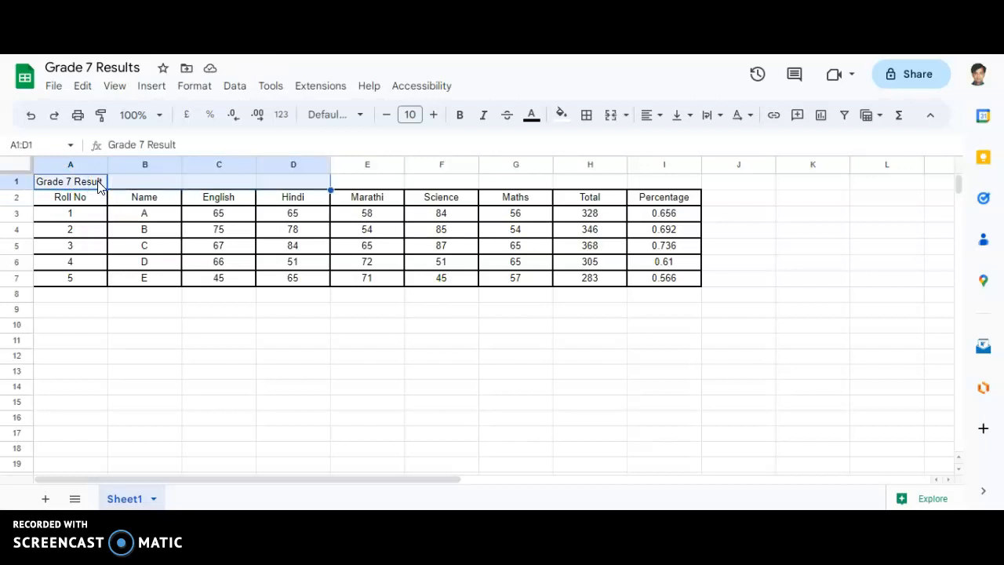
pyautogui.hotkey('shift', 'Right')
pyautogui.hotkey('shift', 'Right')
pyautogui.hotkey('shift', 'Right')
pyautogui.hotkey('shift', 'Right')
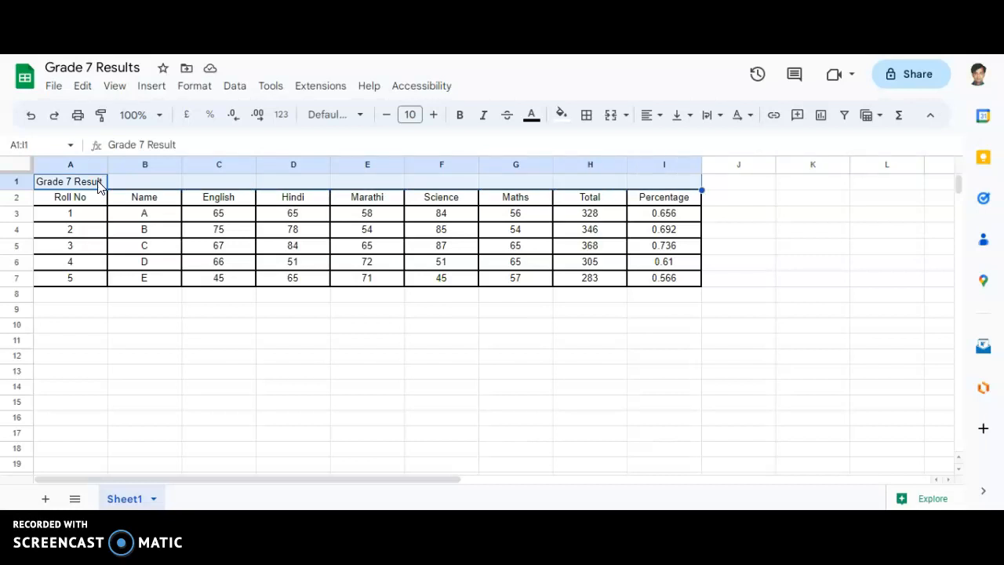
pyautogui.click(626, 120)
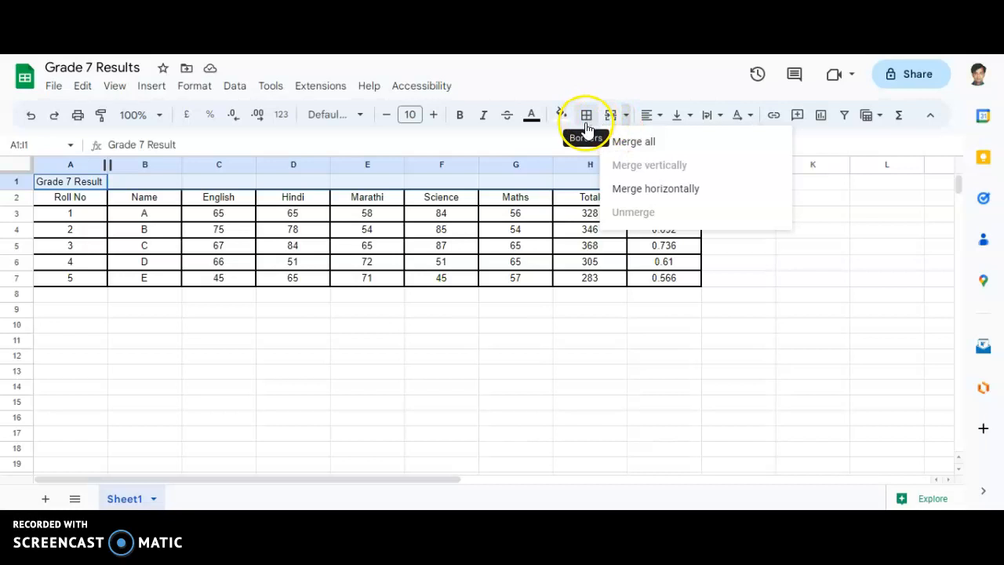
pyautogui.click(628, 144)
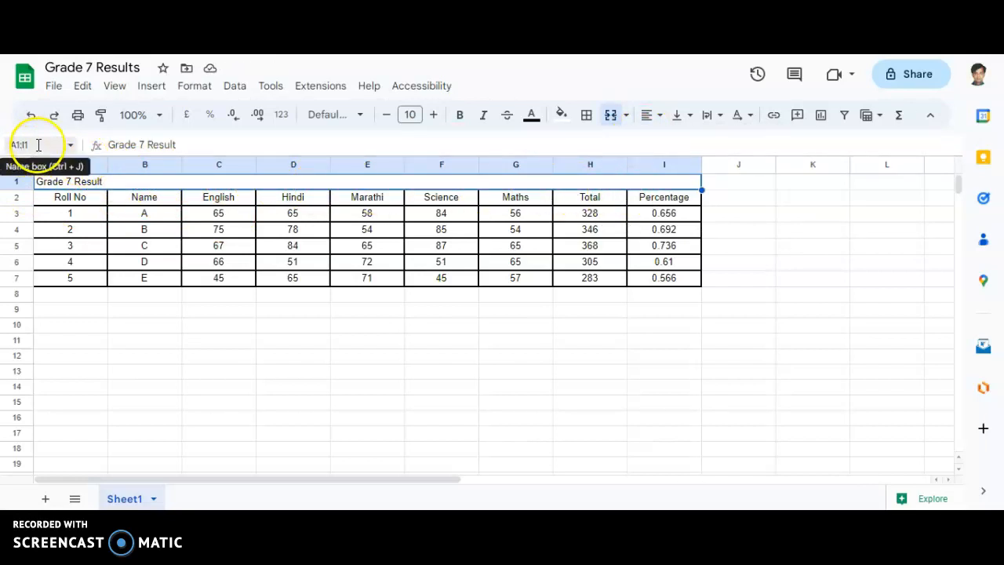
# Center the merged title in row 1 horizontally and set its font size to 21.
pyautogui.click(666, 123)
pyautogui.click(676, 142)
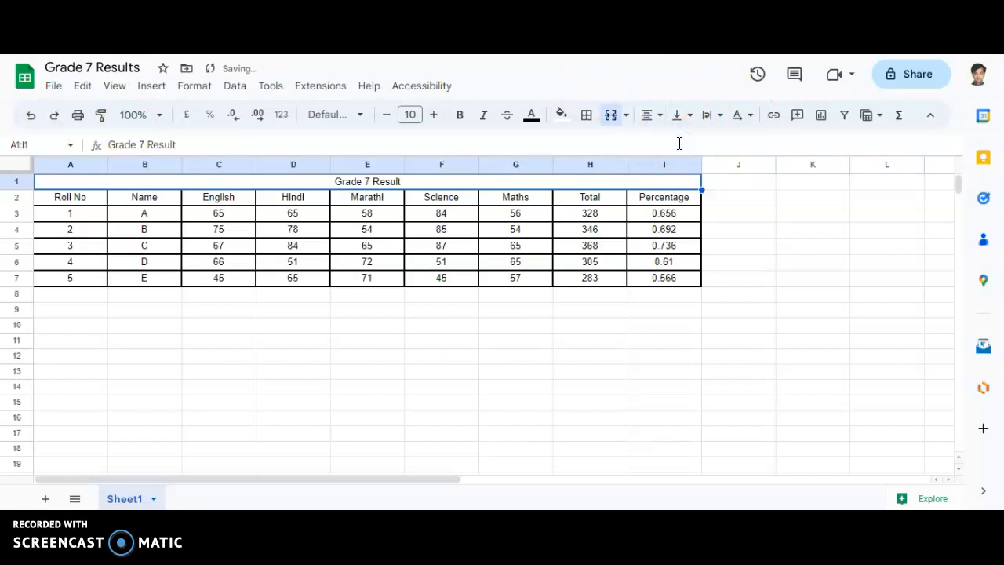
pyautogui.click(434, 115)
pyautogui.click(434, 114)
pyautogui.click(434, 115)
pyautogui.click(434, 114)
pyautogui.click(434, 114)
pyautogui.click(434, 114)
pyautogui.click(434, 115)
pyautogui.click(434, 114)
pyautogui.click(434, 114)
pyautogui.click(434, 114)
pyautogui.click(434, 114)
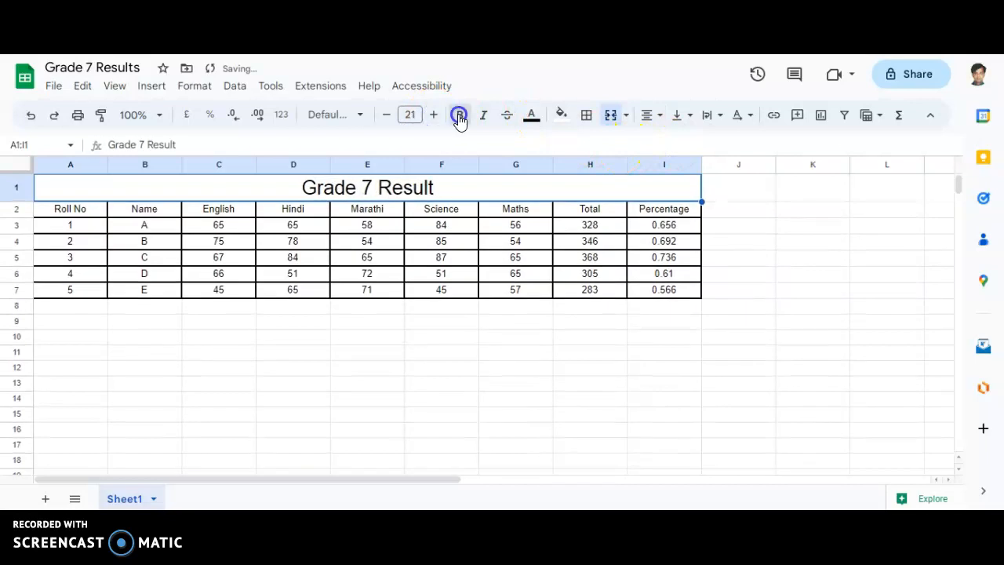
# Format the row 1 title as bold orange text on a light gray fill.
pyautogui.click(459, 116)
pyautogui.click(532, 115)
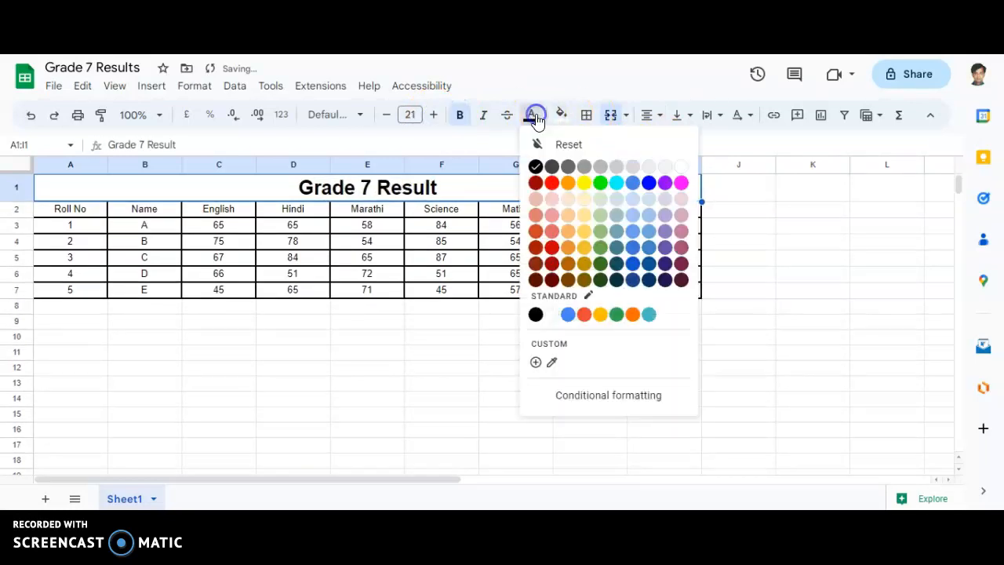
pyautogui.click(565, 185)
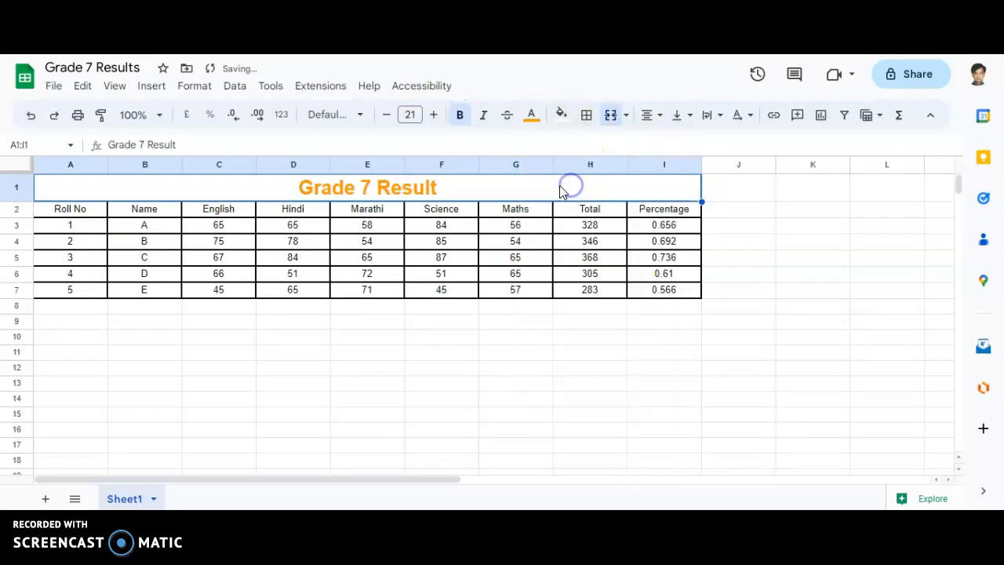
pyautogui.click(561, 114)
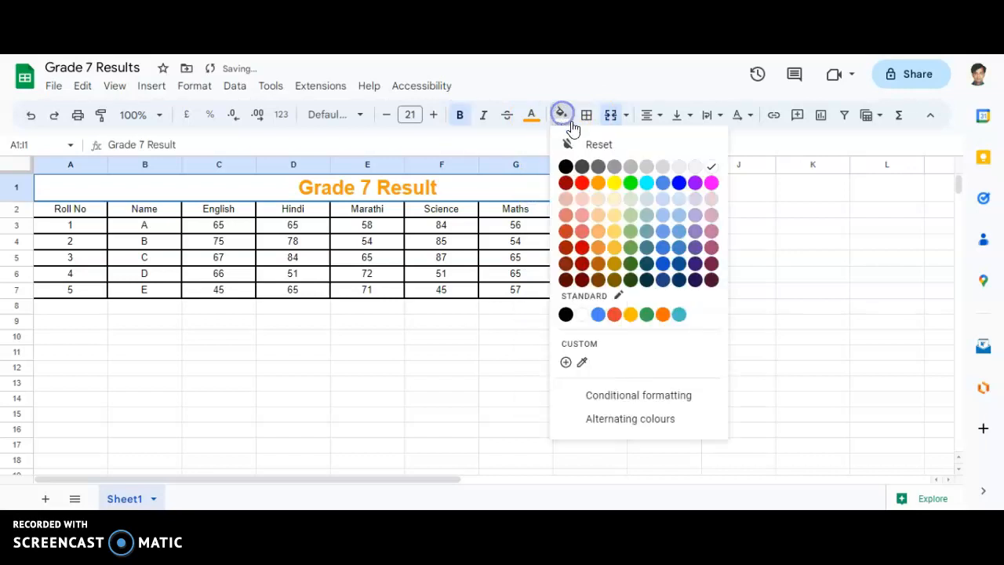
pyautogui.click(663, 169)
pyautogui.click(659, 367)
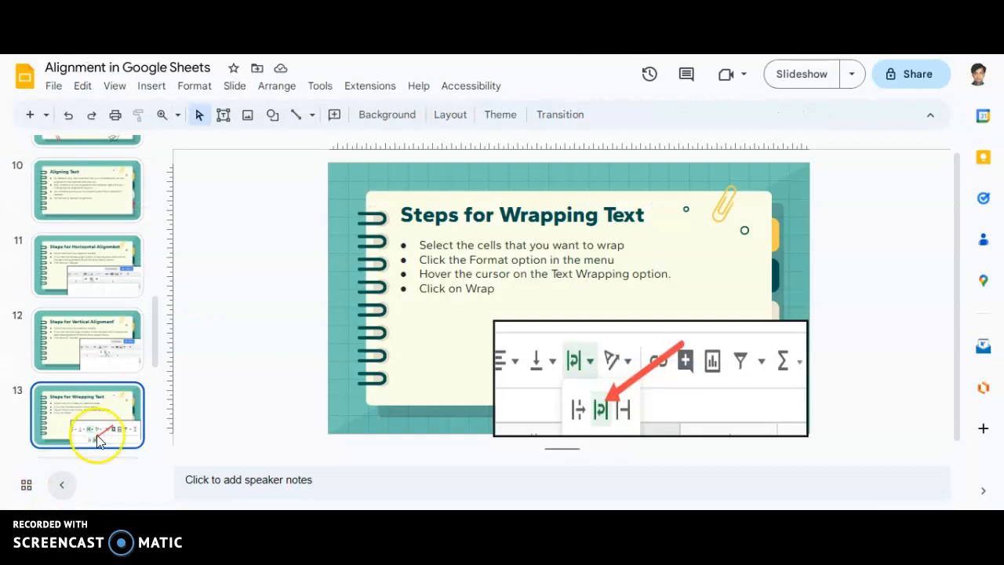
# In the Google Slides presentation, view the Steps for Rotating Text slide, 14, and return to the results spreadsheet.
pyautogui.scroll(-2, 103, 398)
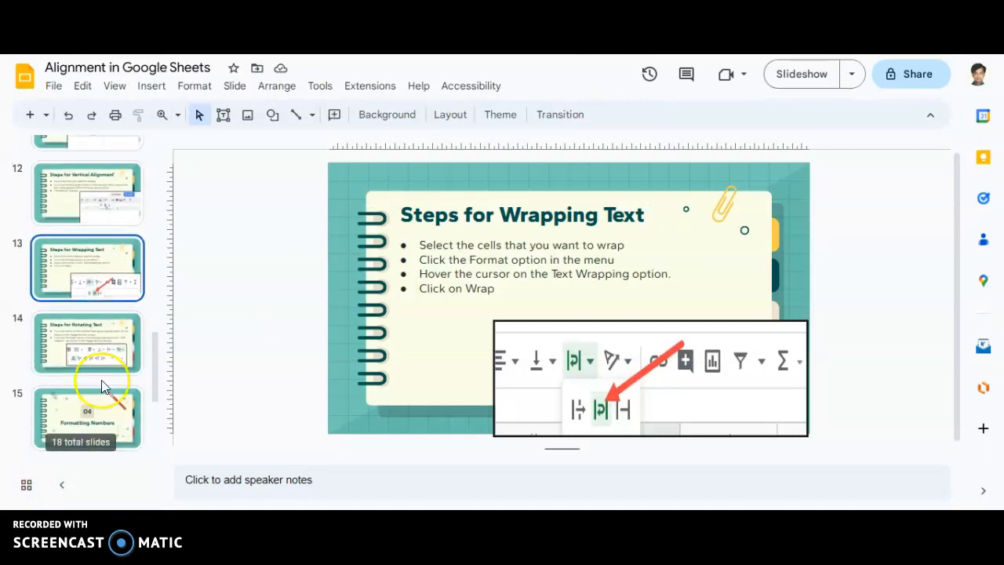
pyautogui.click(107, 355)
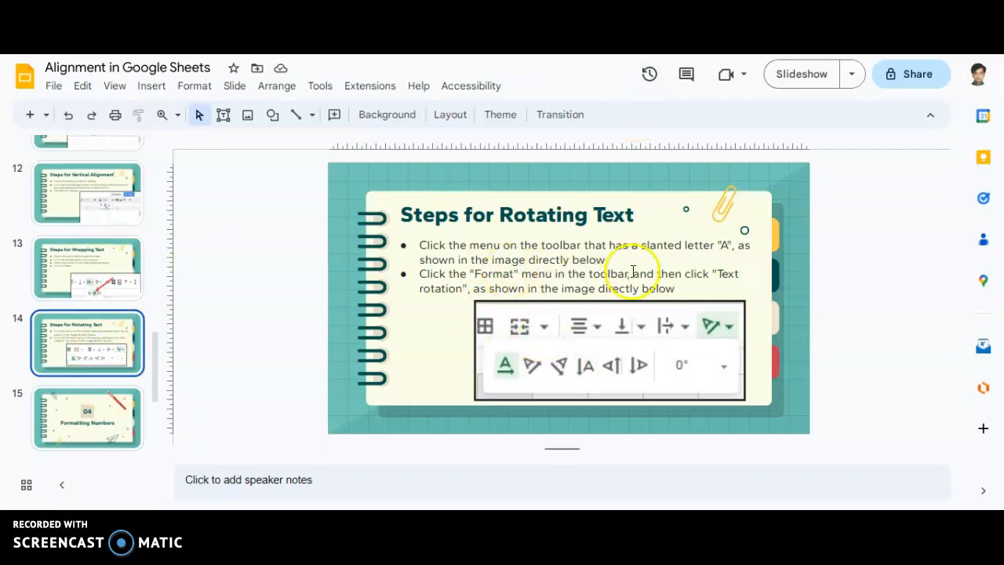
pyautogui.click(646, 49)
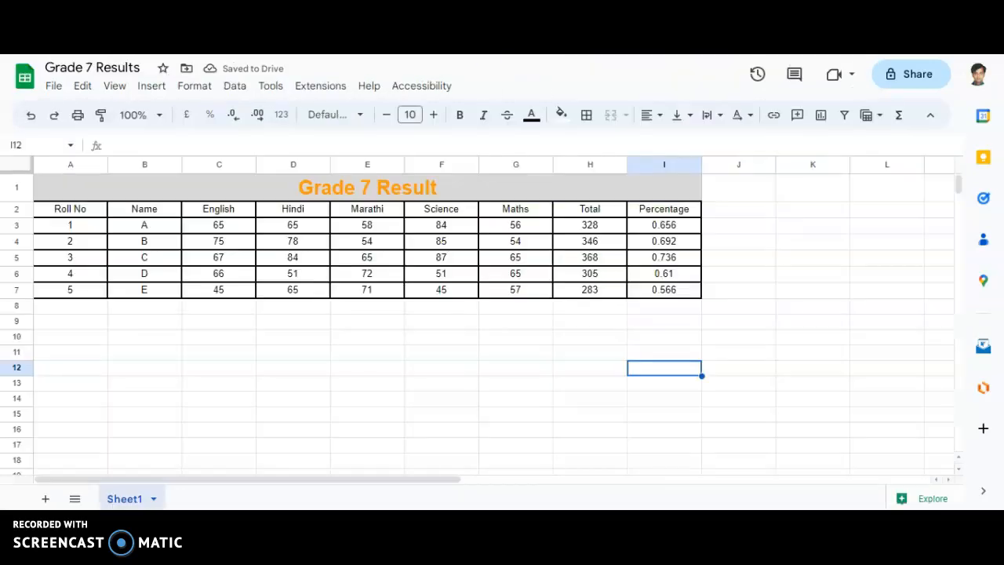
# Apply the tilt up and after it the tilt down text rotation to the Total header in H2.
pyautogui.click(590, 210)
pyautogui.click(751, 117)
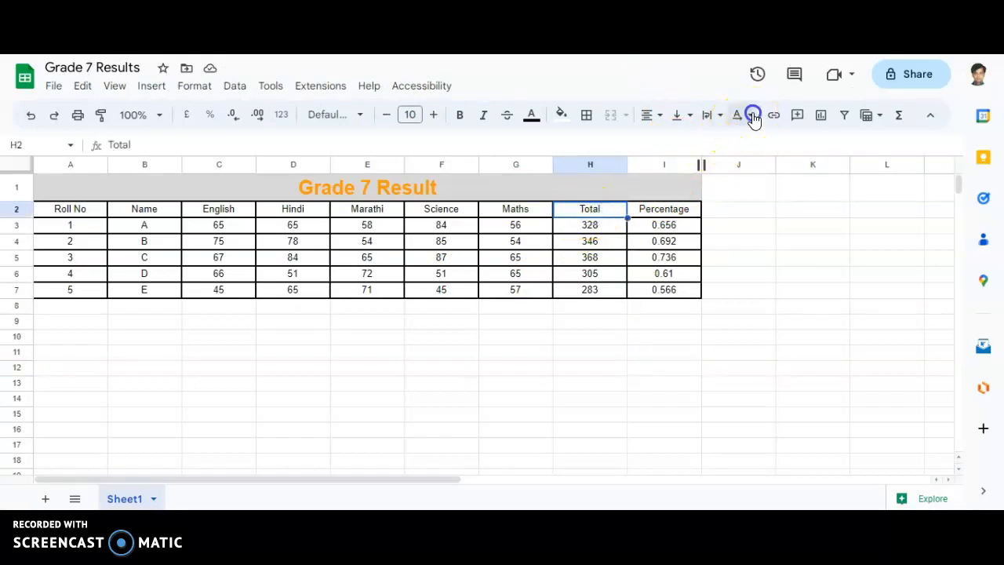
pyautogui.click(763, 146)
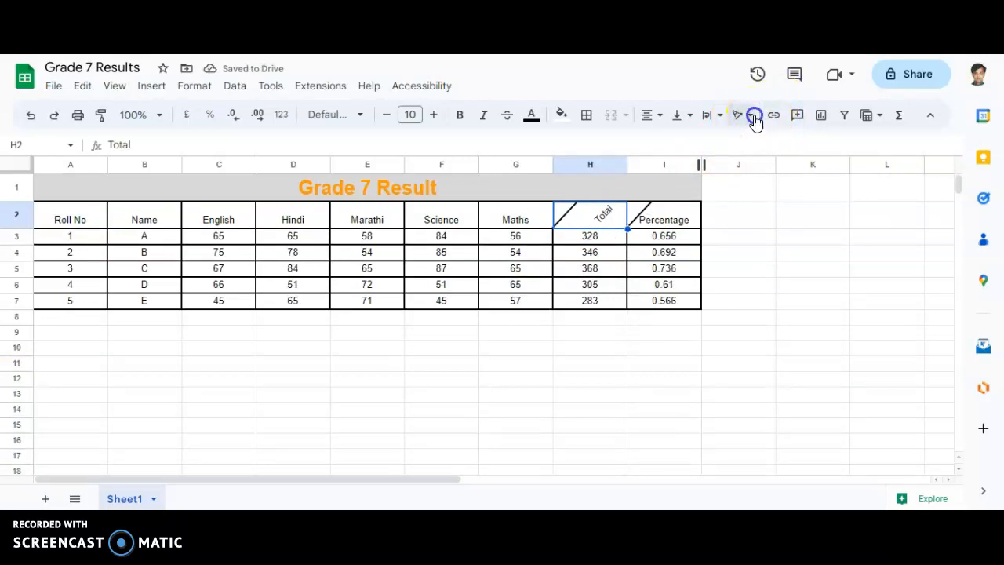
pyautogui.click(750, 116)
pyautogui.click(794, 144)
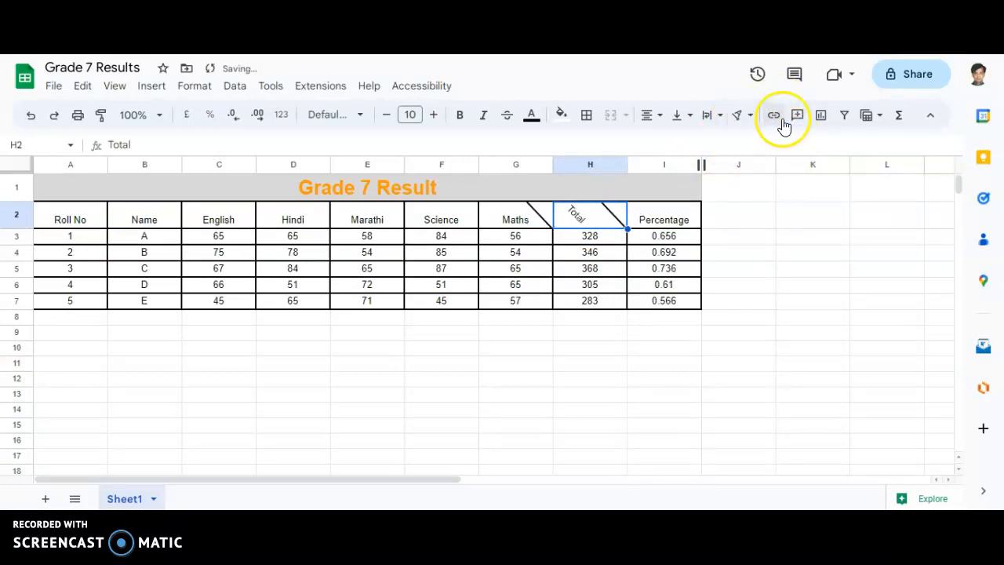
# Rotate the Total header in H2 down to -90° and reopen the text rotation options.
pyautogui.click(754, 118)
pyautogui.click(853, 144)
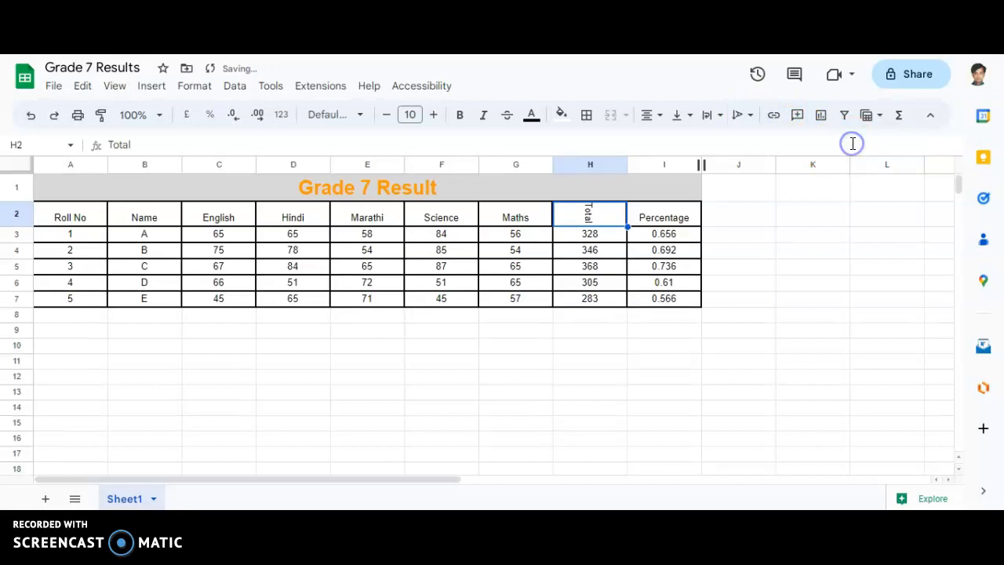
pyautogui.click(751, 115)
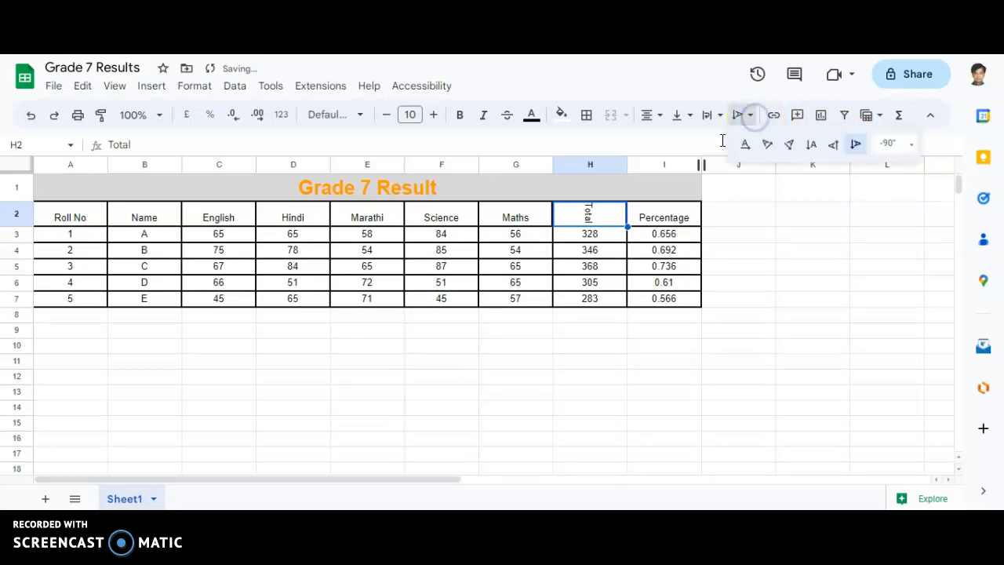